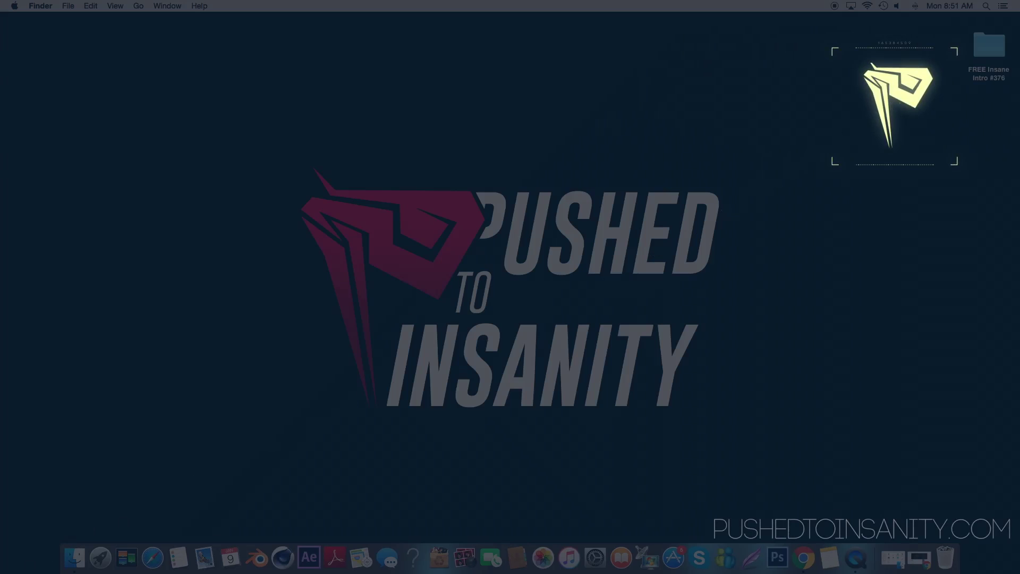
Open NAME.c4d from the FREE Insane Intro #376 folder with CINEMA 4D and minimize Finder.
{"action": "double_click", "coordinate": [981, 50]}
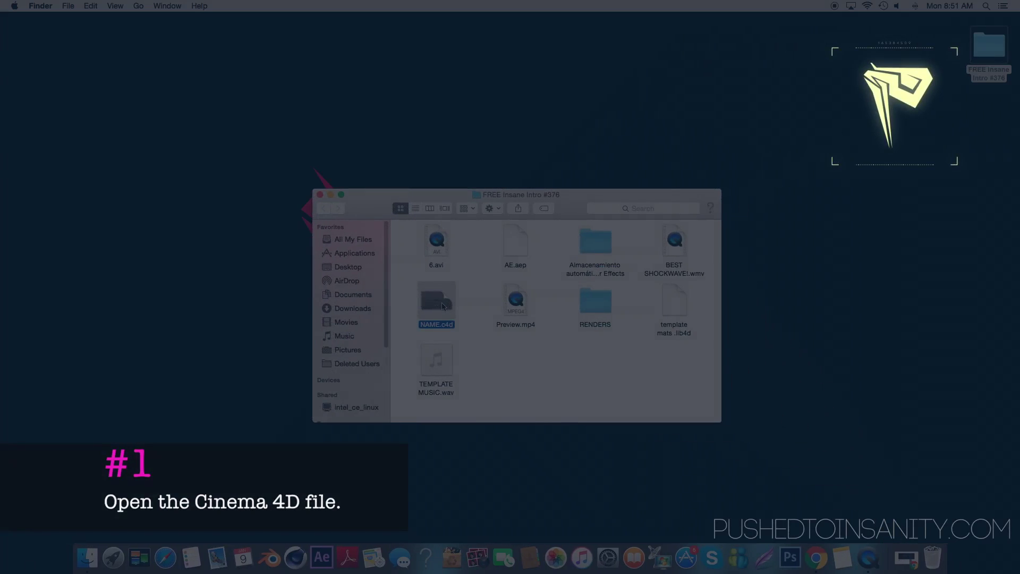
{"action": "right_click", "coordinate": [442, 305]}
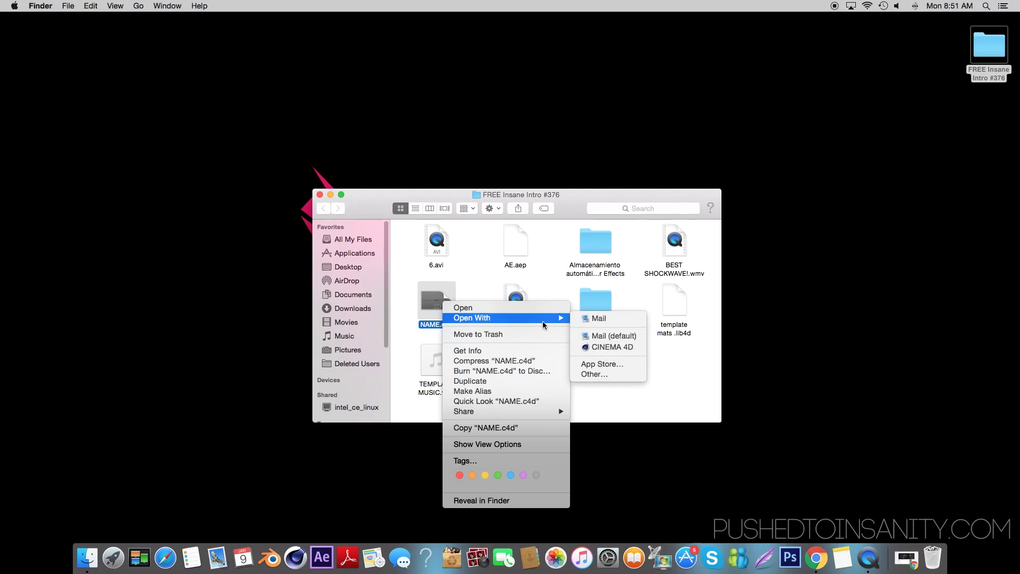
{"action": "left_click", "coordinate": [601, 347]}
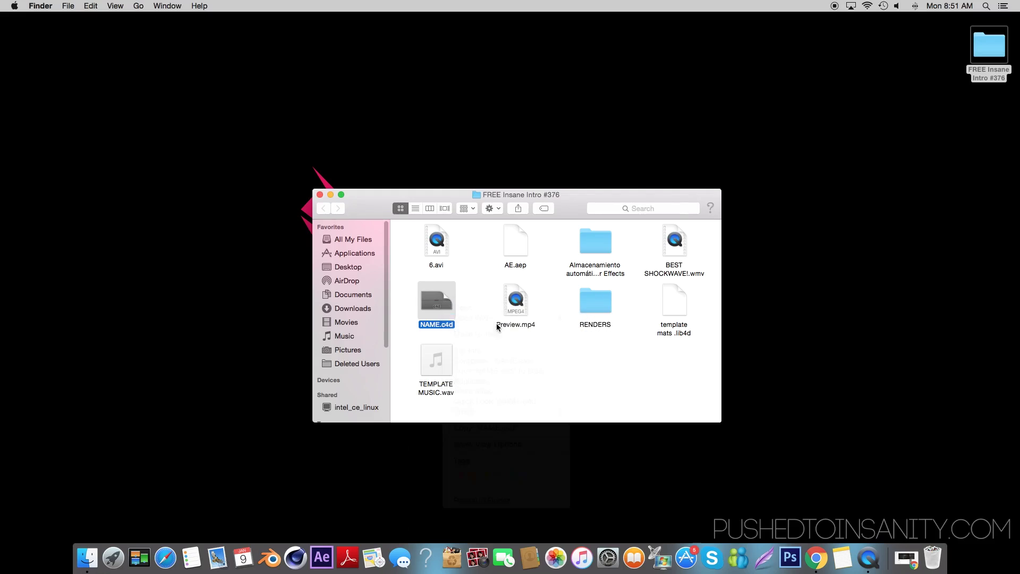
{"action": "left_click", "coordinate": [330, 195]}
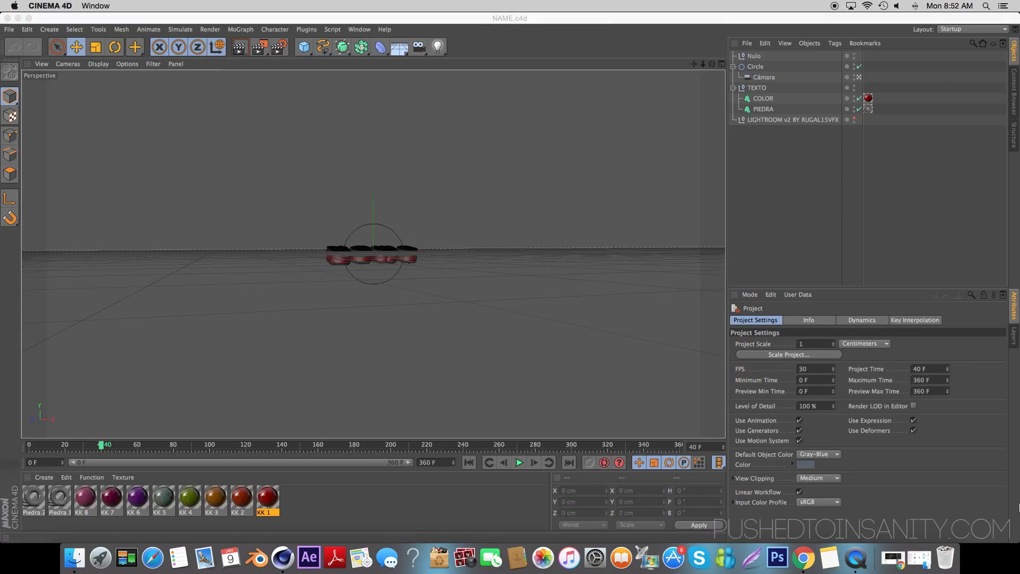
Dismiss the updater notice, scrub to reveal the Name text, and select COLOR and PIEDRA together.
{"action": "left_click", "coordinate": [491, 386]}
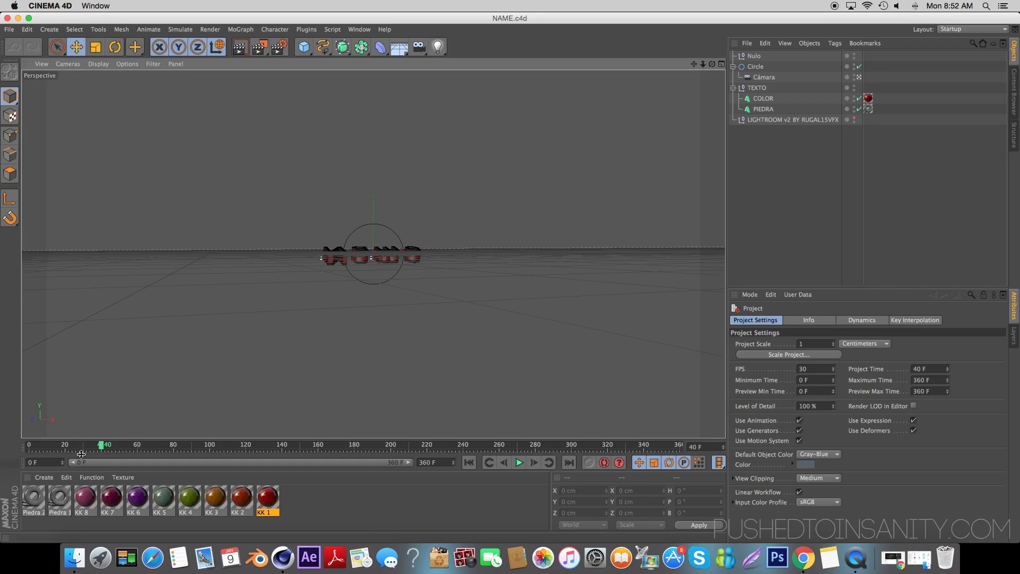
{"action": "mouse_move", "coordinate": [101, 446]}
{"action": "left_mouse_down"}
{"action": "mouse_move", "coordinate": [1, 446]}
{"action": "mouse_move", "coordinate": [203, 446]}
{"action": "left_mouse_up"}
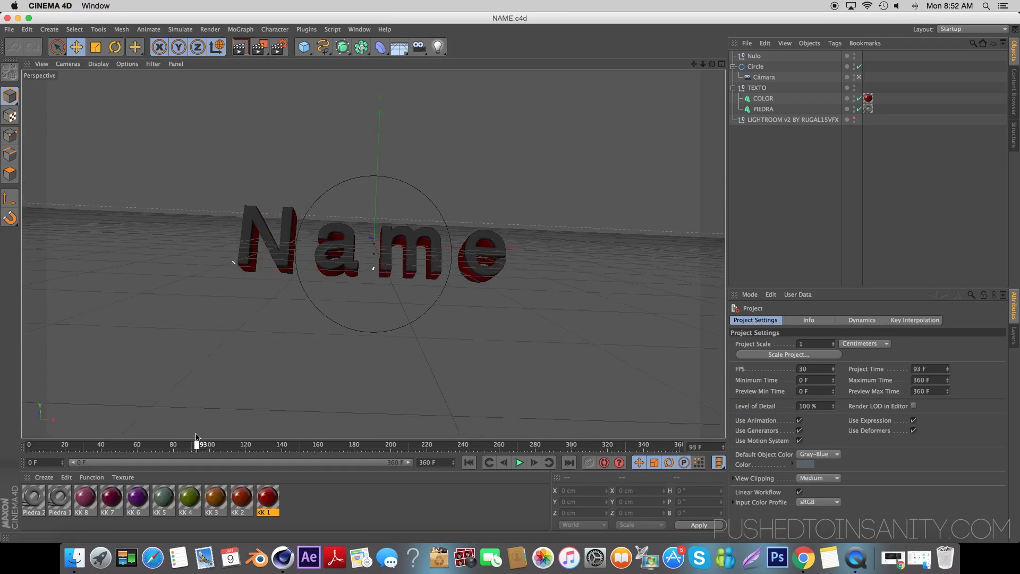
{"action": "left_click", "coordinate": [752, 109]}
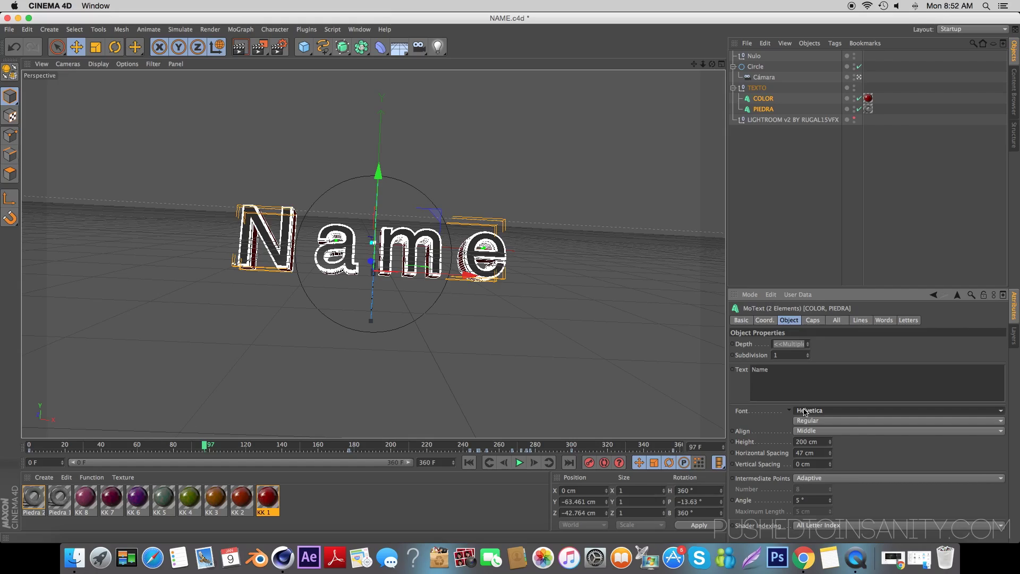
Set the font of both text objects to GoGoPosterPunch.
{"action": "left_click", "coordinate": [805, 412]}
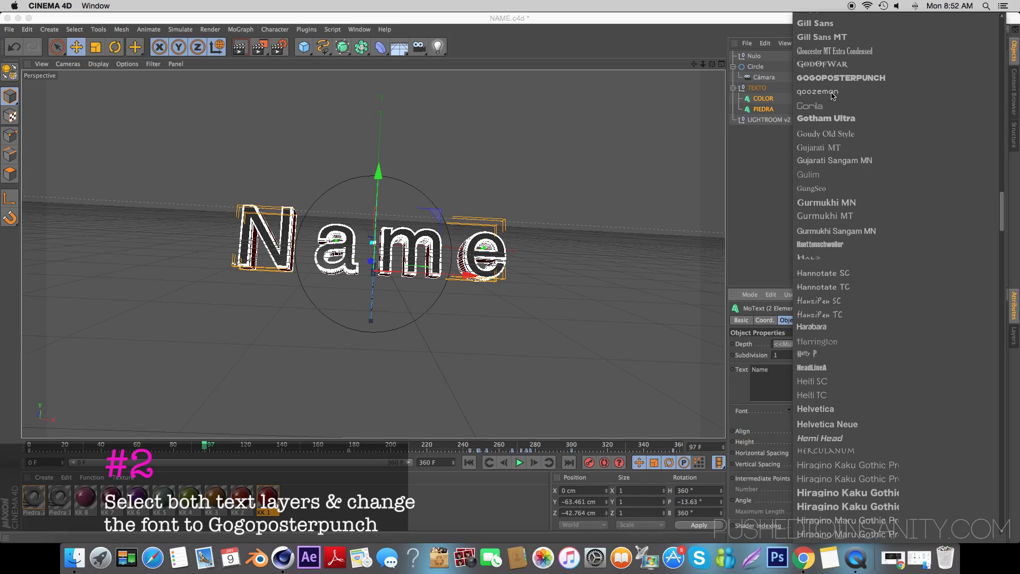
{"action": "left_click", "coordinate": [832, 95]}
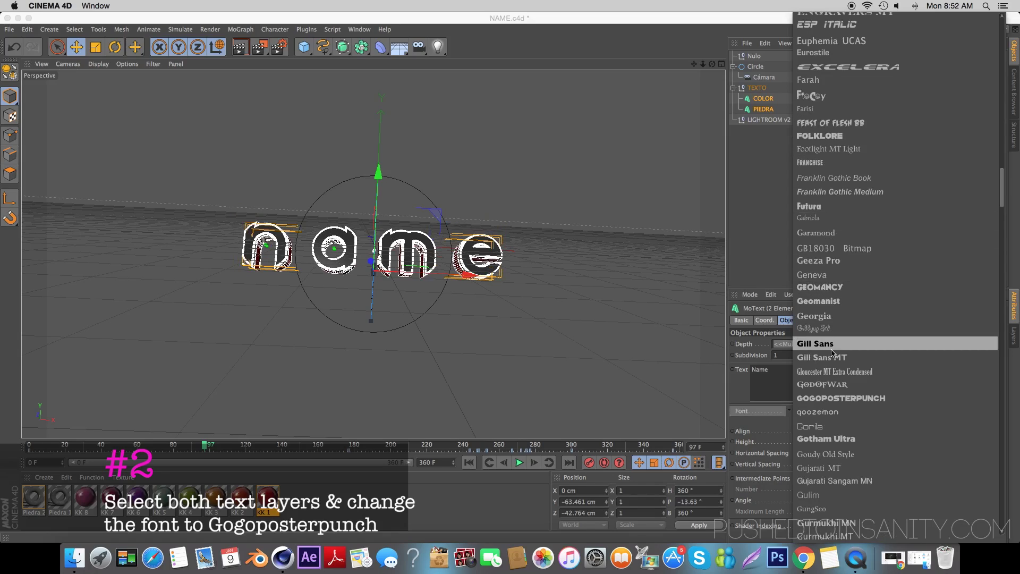
{"action": "left_click", "coordinate": [805, 408]}
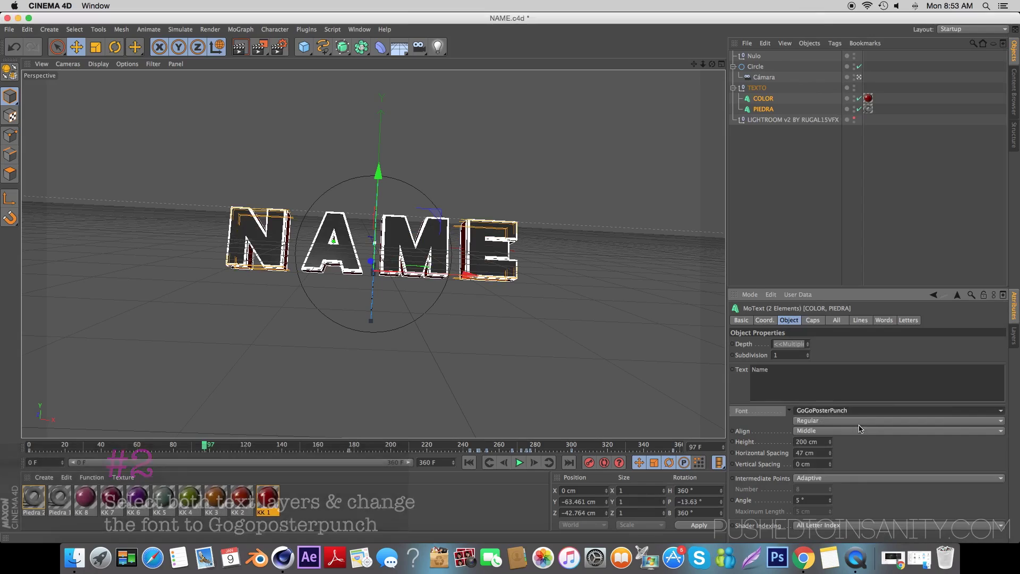
Browse the font list without changing it, deselect the text, and scrub to about frame 90.
{"action": "left_click", "coordinate": [849, 411]}
{"action": "scroll", "coordinate": [854, 423], "scroll_direction": "down", "scroll_amount": 5}
{"action": "scroll", "coordinate": [854, 424], "scroll_direction": "down", "scroll_amount": 7}
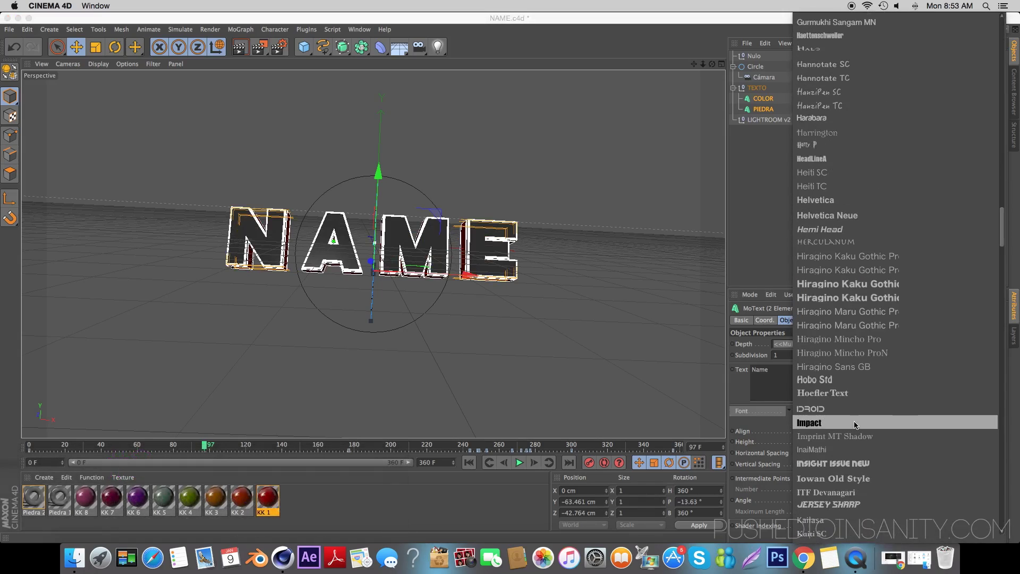
{"action": "scroll", "coordinate": [854, 424], "scroll_direction": "down", "scroll_amount": 5}
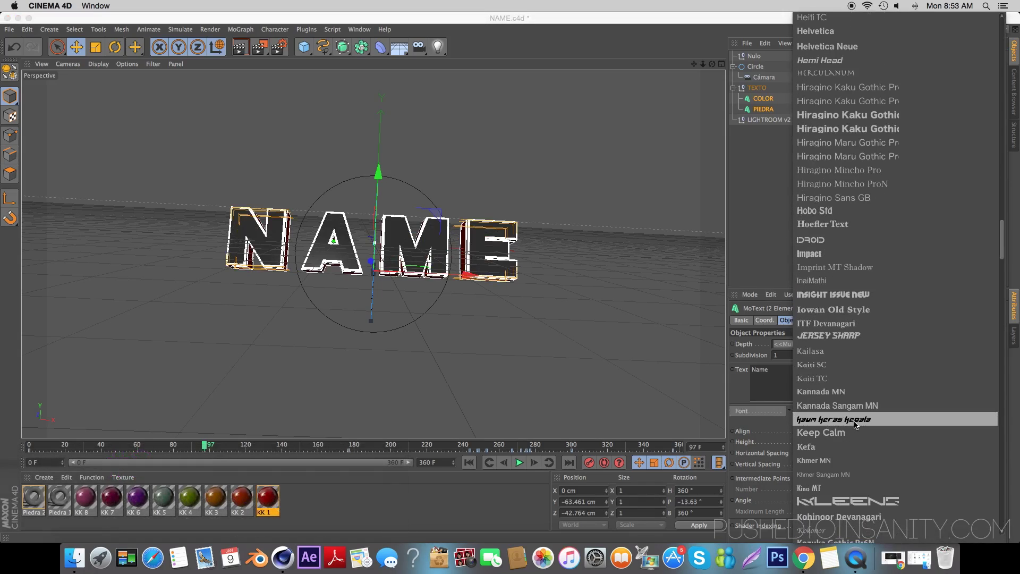
{"action": "scroll", "coordinate": [854, 424], "scroll_direction": "down", "scroll_amount": 5}
{"action": "scroll", "coordinate": [854, 424], "scroll_direction": "down", "scroll_amount": 5}
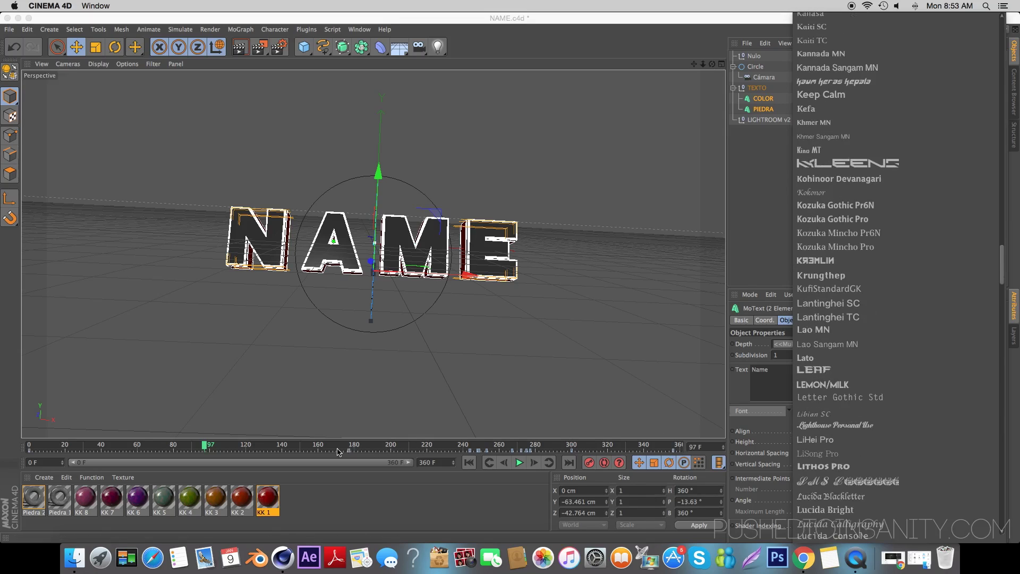
{"action": "left_click", "coordinate": [193, 450]}
{"action": "left_click", "coordinate": [396, 376]}
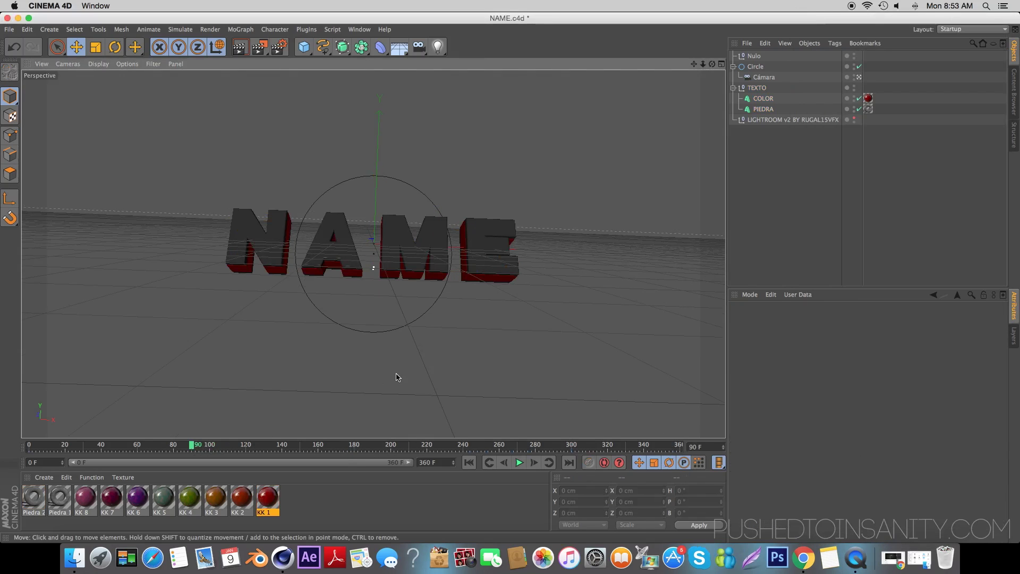
{"action": "left_click", "coordinate": [196, 446]}
Scrub forward, then replace the COLOR and PIEDRA text 'Name' with 'INSANITY'.
{"action": "mouse_move", "coordinate": [197, 446]}
{"action": "left_mouse_down"}
{"action": "mouse_move", "coordinate": [645, 434]}
{"action": "mouse_move", "coordinate": [287, 430]}
{"action": "mouse_move", "coordinate": [299, 431]}
{"action": "left_mouse_up"}
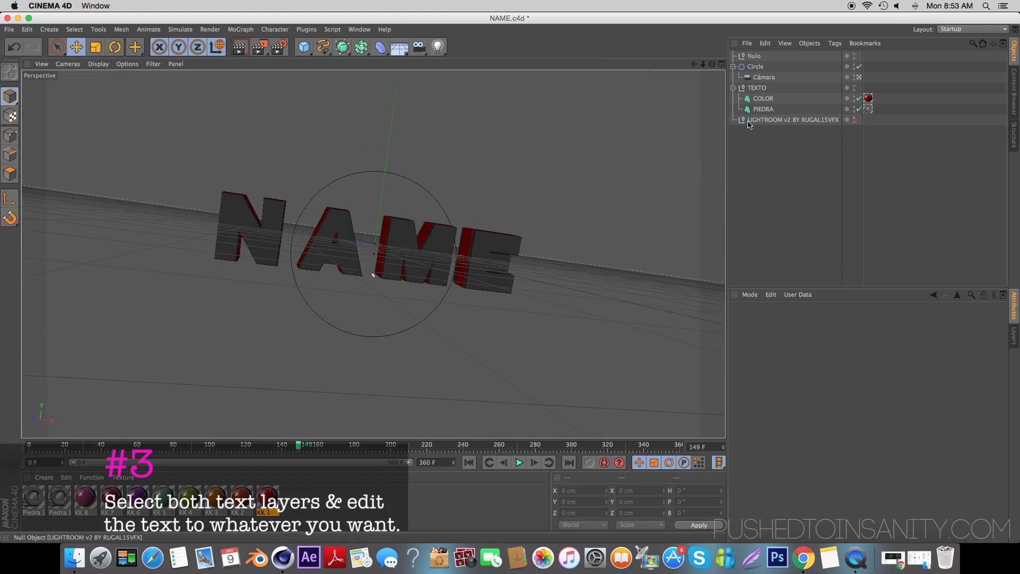
{"action": "left_click", "coordinate": [763, 99]}
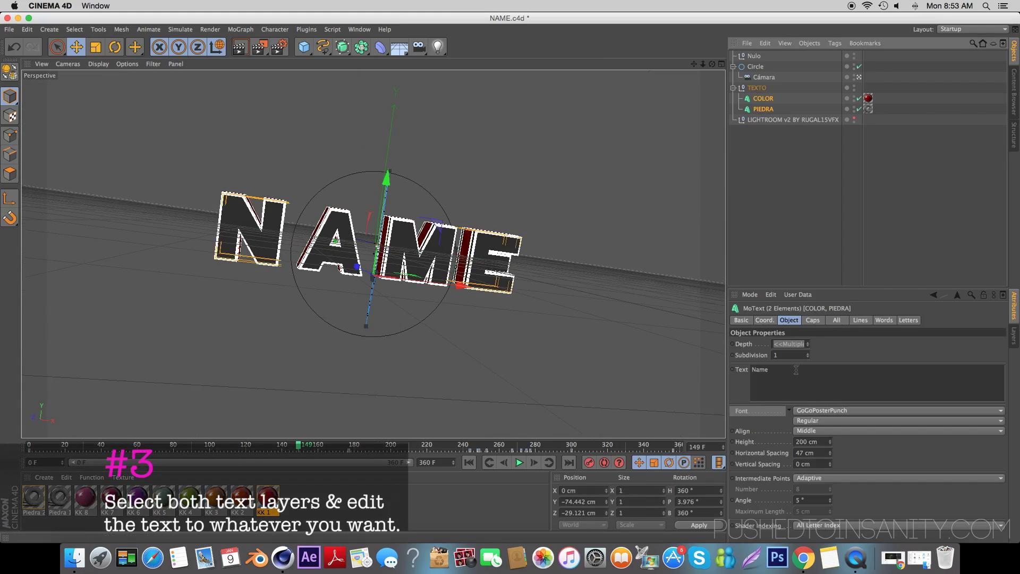
{"action": "double_click", "coordinate": [785, 387]}
{"action": "type", "text": "IN"}
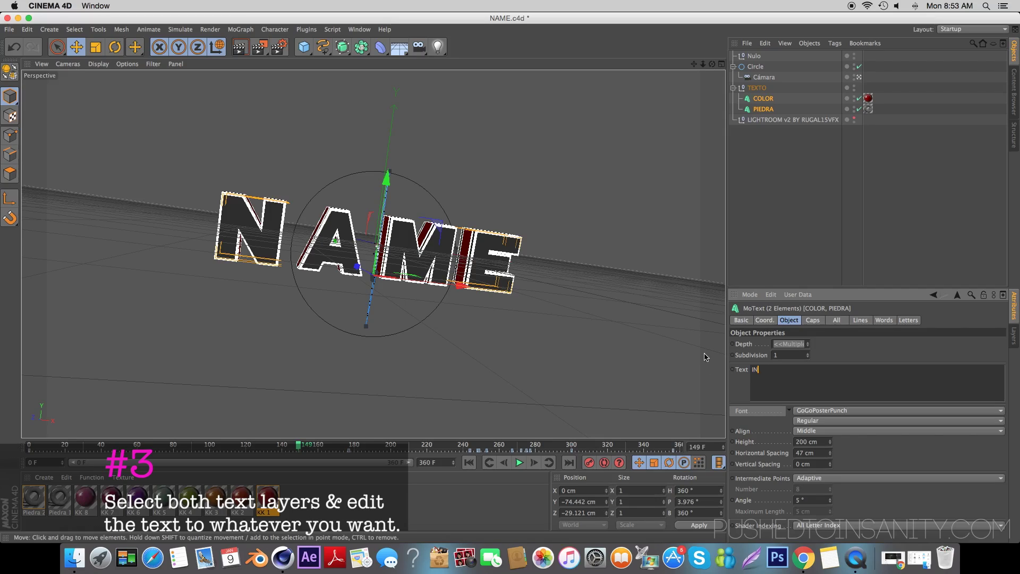
{"action": "type", "text": "SANITY"}
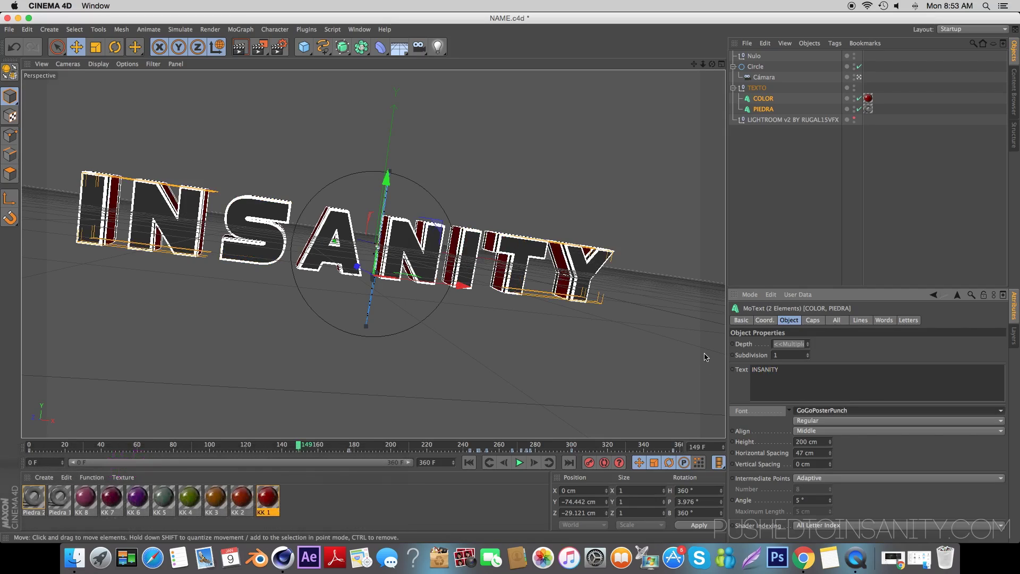
Start a render and dismiss the Texture Error listing missing textures.
{"action": "left_click", "coordinate": [259, 47]}
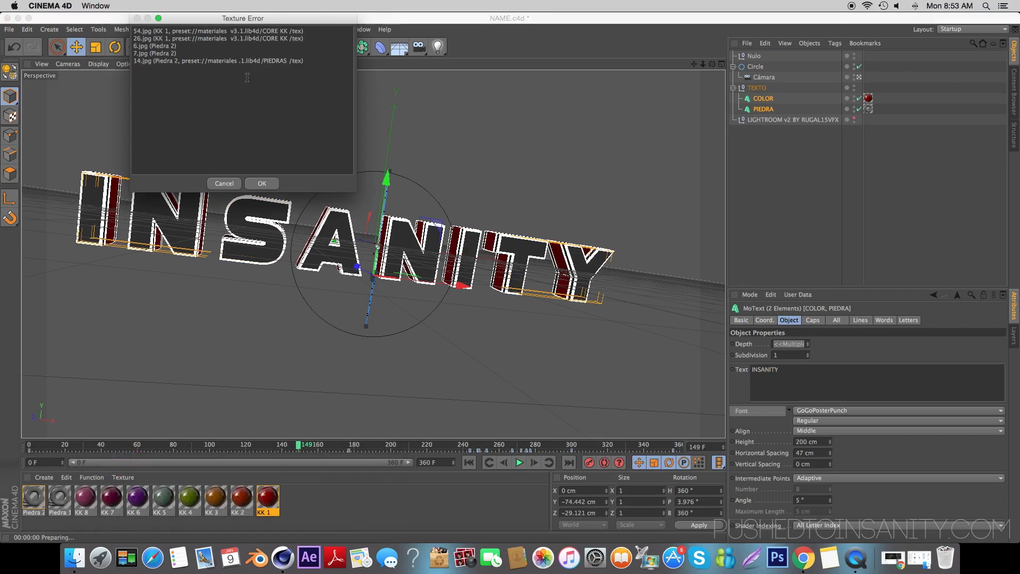
{"action": "left_click_drag", "start_coordinate": [241, 55], "coordinate": [130, 25]}
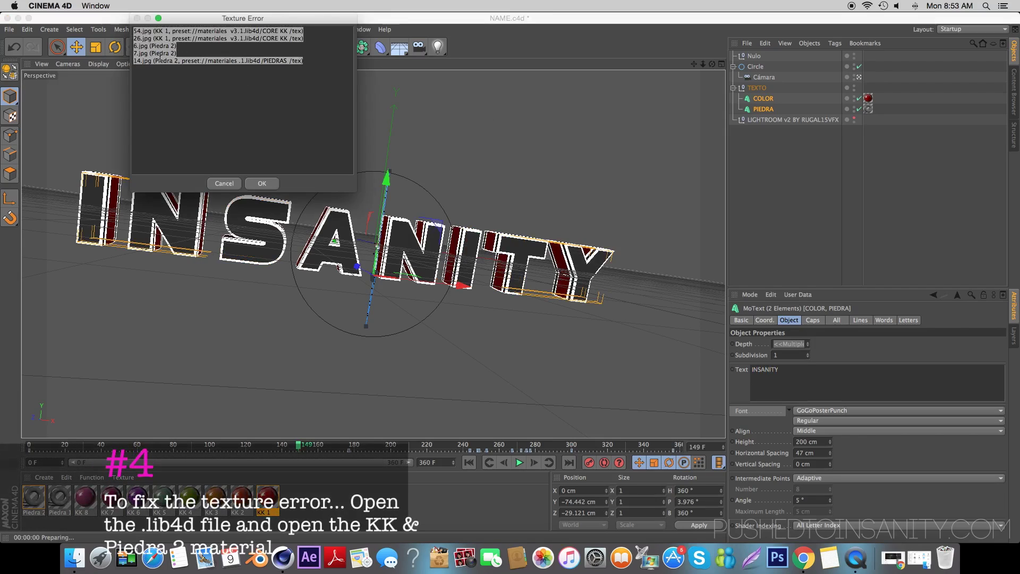
{"action": "left_click", "coordinate": [261, 183]}
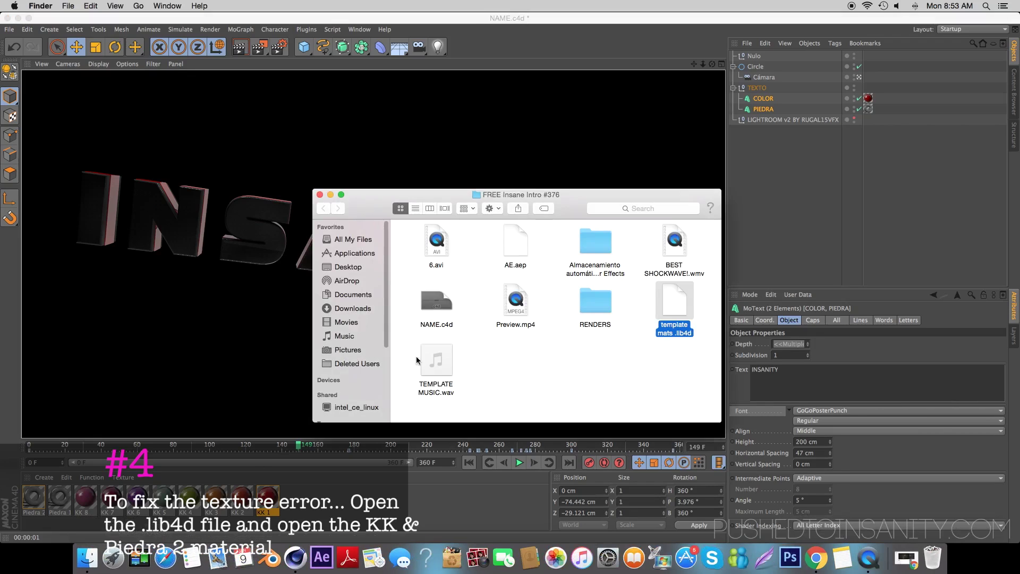
Open the template mats library and load the KK 1 and Piedra 2 materials.
{"action": "left_click", "coordinate": [603, 361]}
{"action": "double_click", "coordinate": [660, 314]}
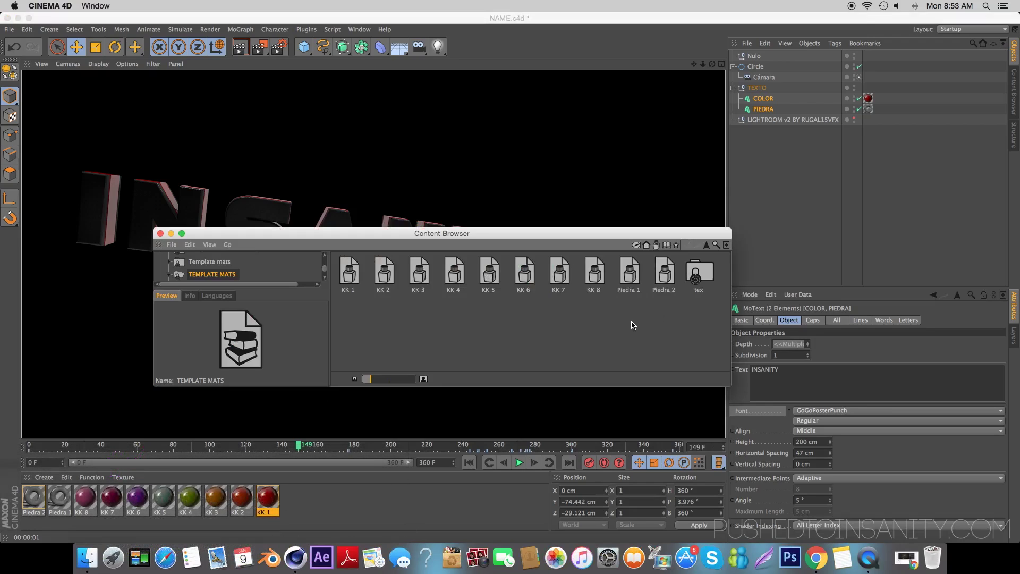
{"action": "double_click", "coordinate": [352, 272]}
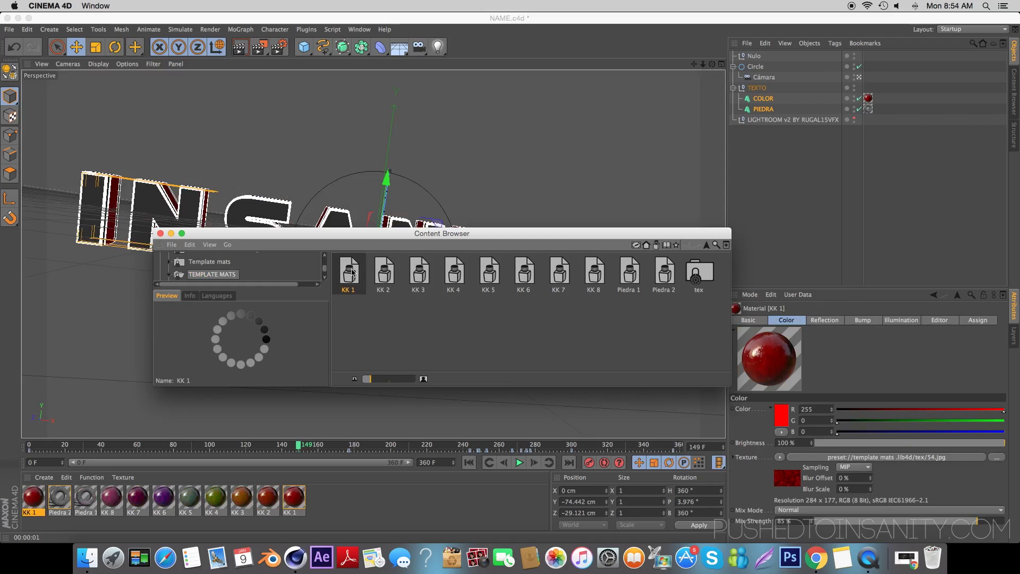
{"action": "double_click", "coordinate": [665, 272]}
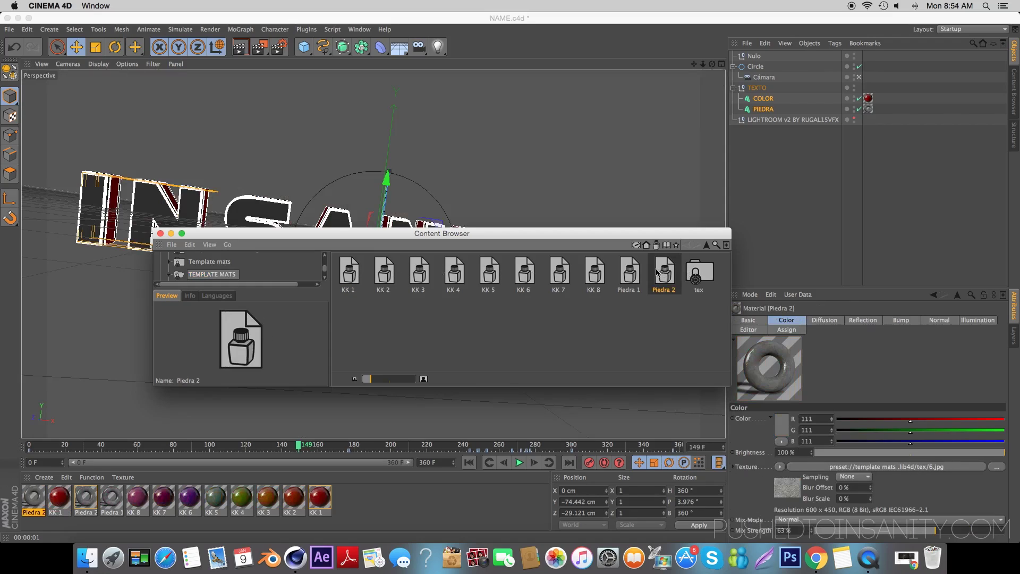
Apply KK 1 to the COLOR text and Piedra 2 to the PIEDRA text.
{"action": "left_click", "coordinate": [160, 233]}
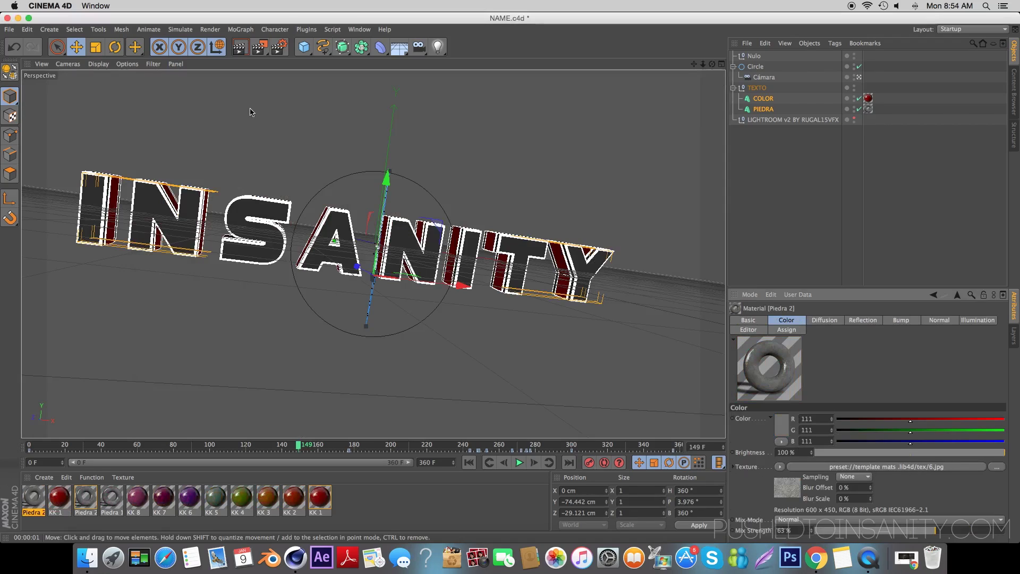
{"action": "left_click", "coordinate": [250, 51]}
{"action": "left_click", "coordinate": [228, 181]}
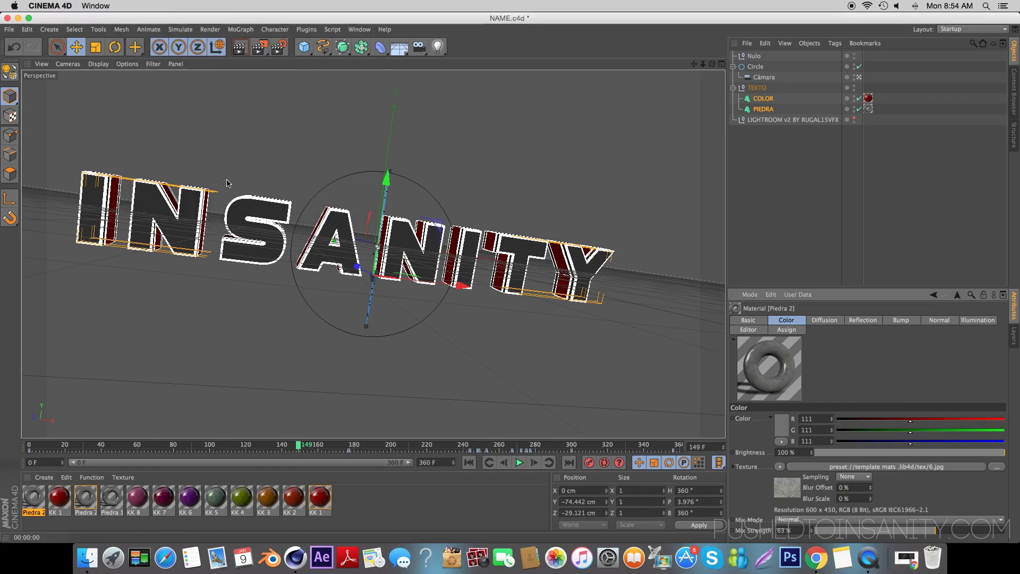
{"action": "left_click_drag", "start_coordinate": [59, 498], "coordinate": [867, 103]}
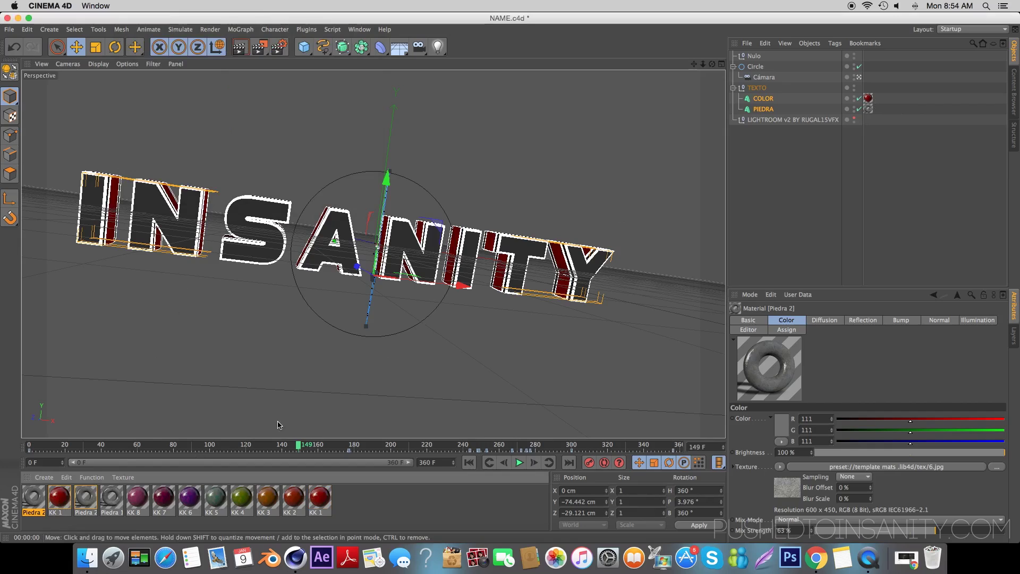
{"action": "left_click_drag", "start_coordinate": [38, 502], "coordinate": [870, 116]}
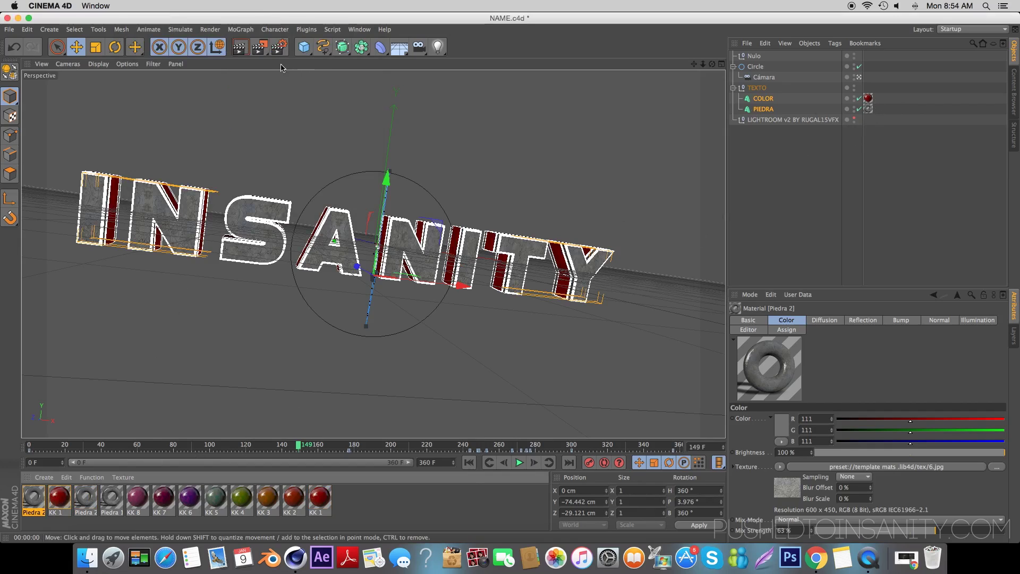
Preview the textured letters in the view, save NAME.c4d, and scrub through the animation.
{"action": "left_click", "coordinate": [239, 47]}
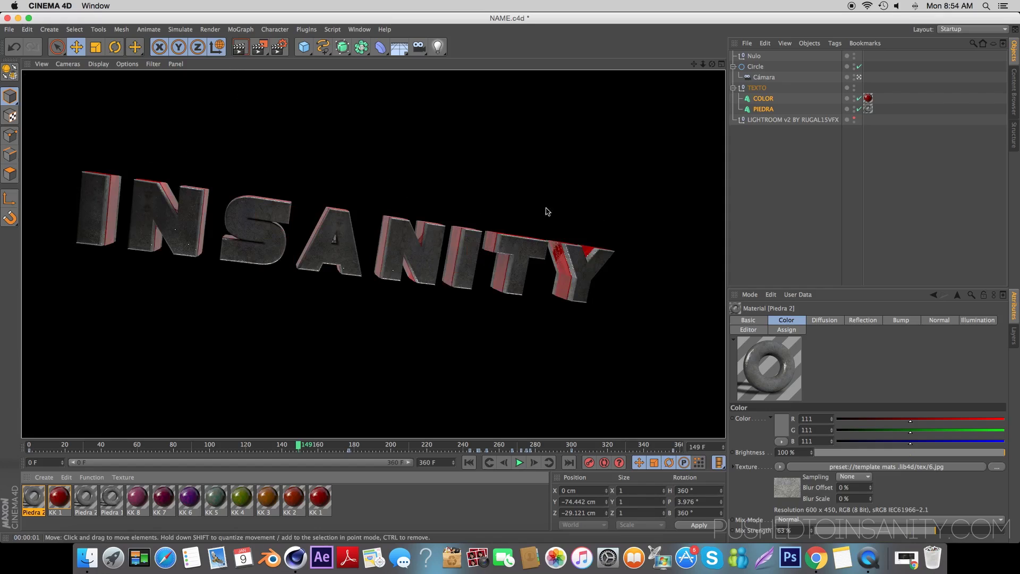
{"action": "left_click", "coordinate": [9, 30]}
{"action": "left_click", "coordinate": [21, 122]}
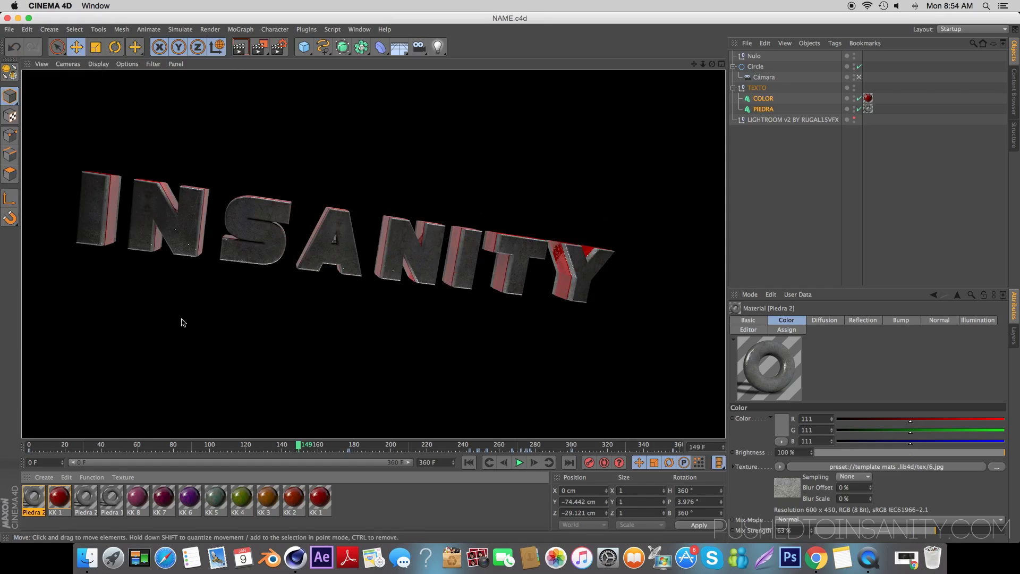
{"action": "mouse_move", "coordinate": [220, 449]}
{"action": "left_mouse_down"}
{"action": "mouse_move", "coordinate": [178, 443]}
{"action": "mouse_move", "coordinate": [698, 437]}
{"action": "left_mouse_up"}
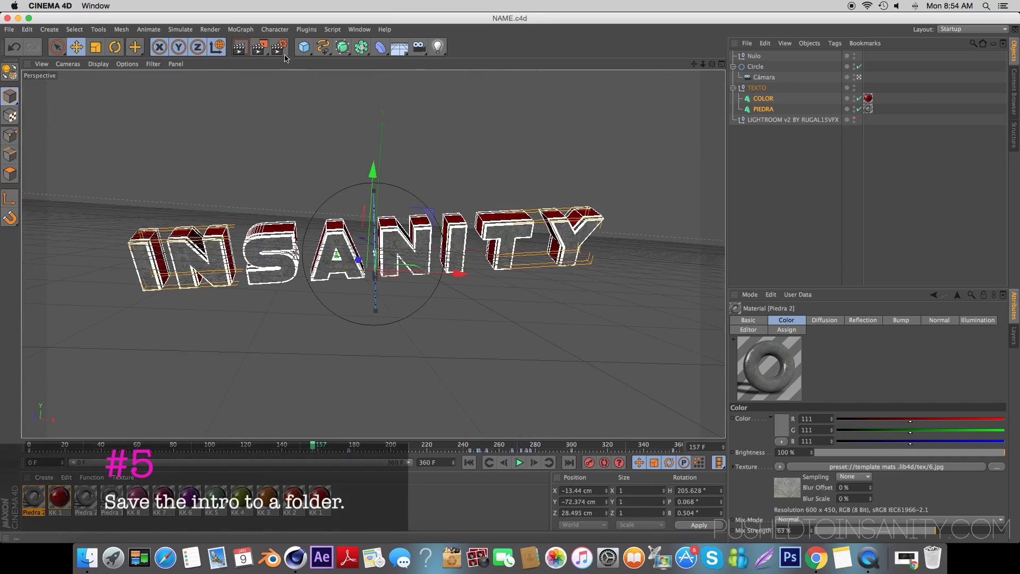
In Render Settings > Save, output frames as Intro into a new Desktop folder named Render.
{"action": "left_click", "coordinate": [279, 47]}
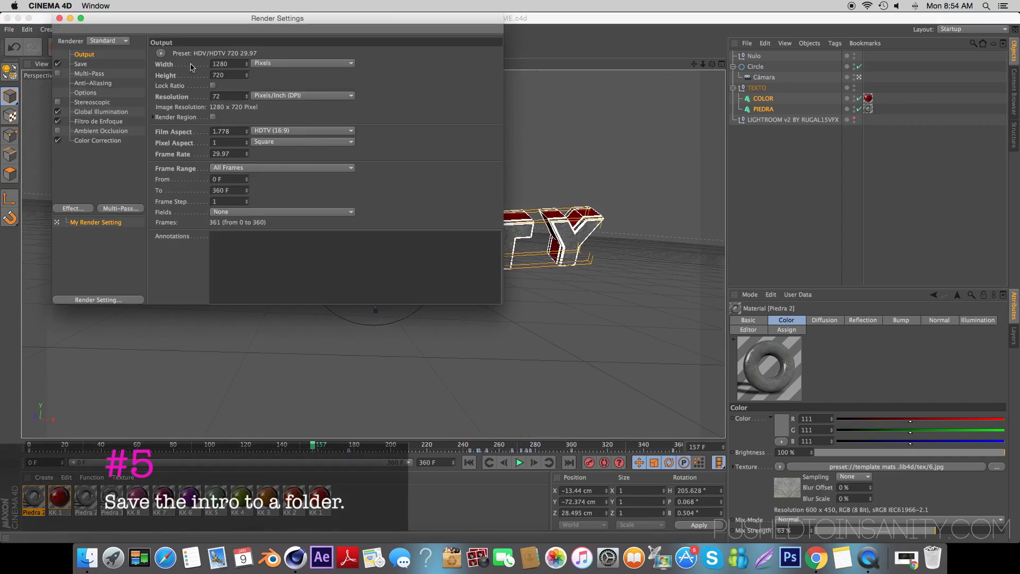
{"action": "left_click", "coordinate": [91, 65]}
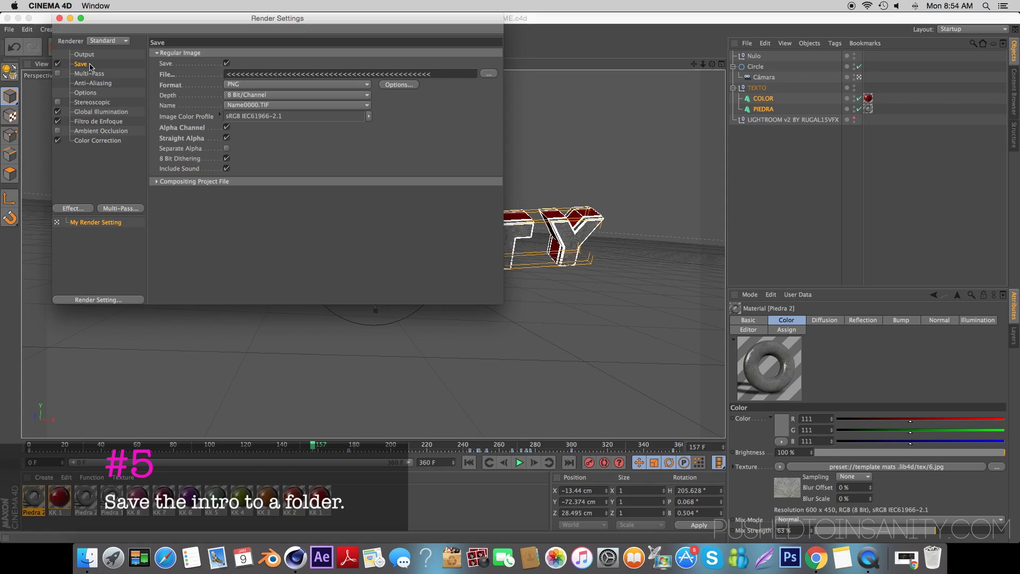
{"action": "left_click", "coordinate": [490, 73]}
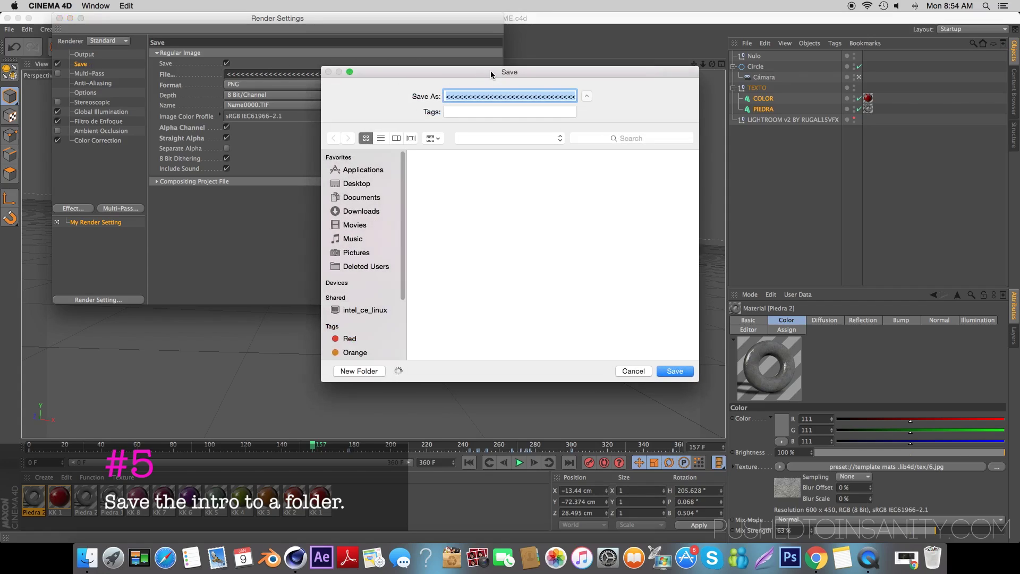
{"action": "left_click", "coordinate": [375, 184]}
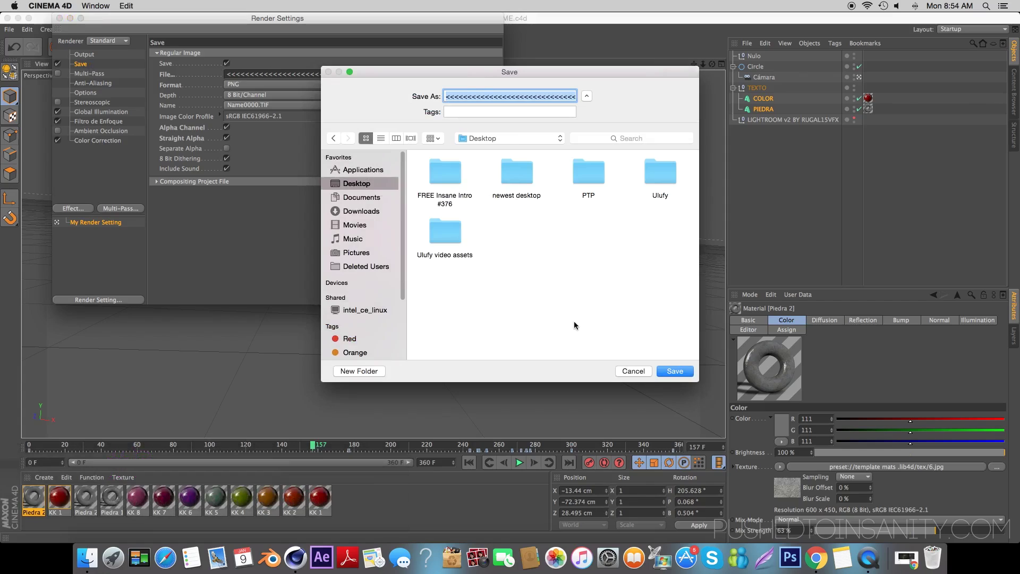
{"action": "left_click", "coordinate": [362, 372]}
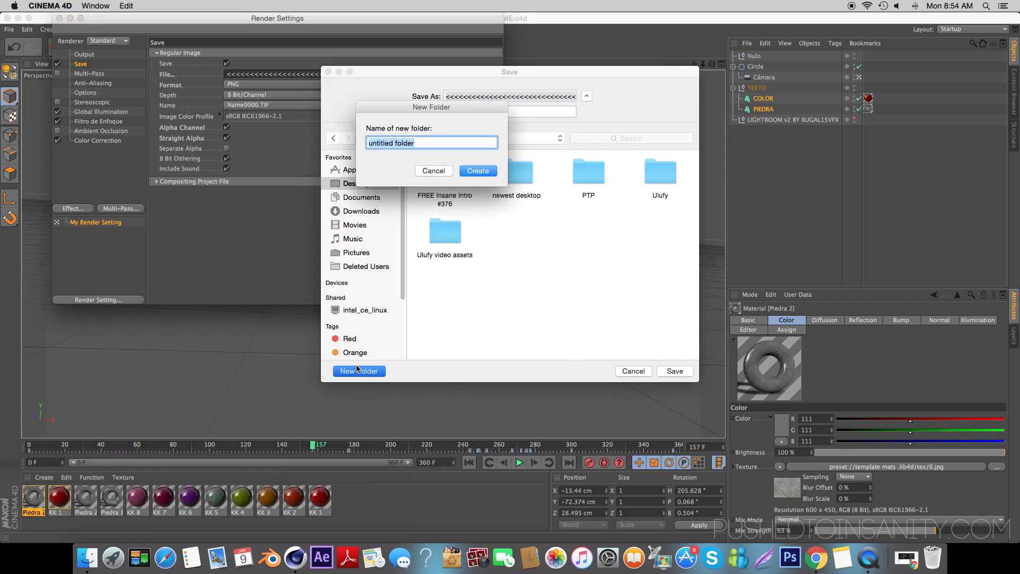
{"action": "type", "text": "Render"}
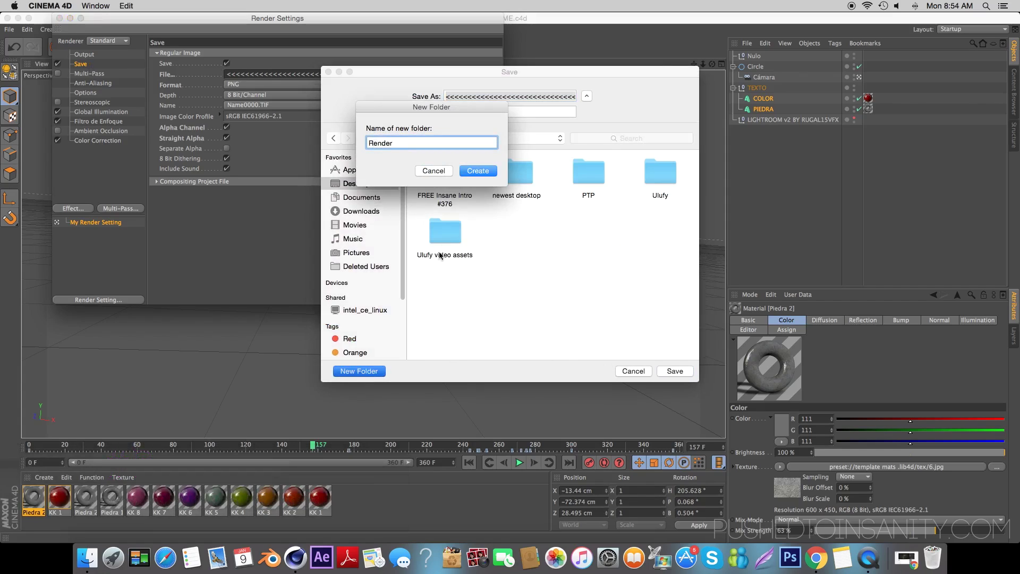
{"action": "left_click", "coordinate": [484, 169]}
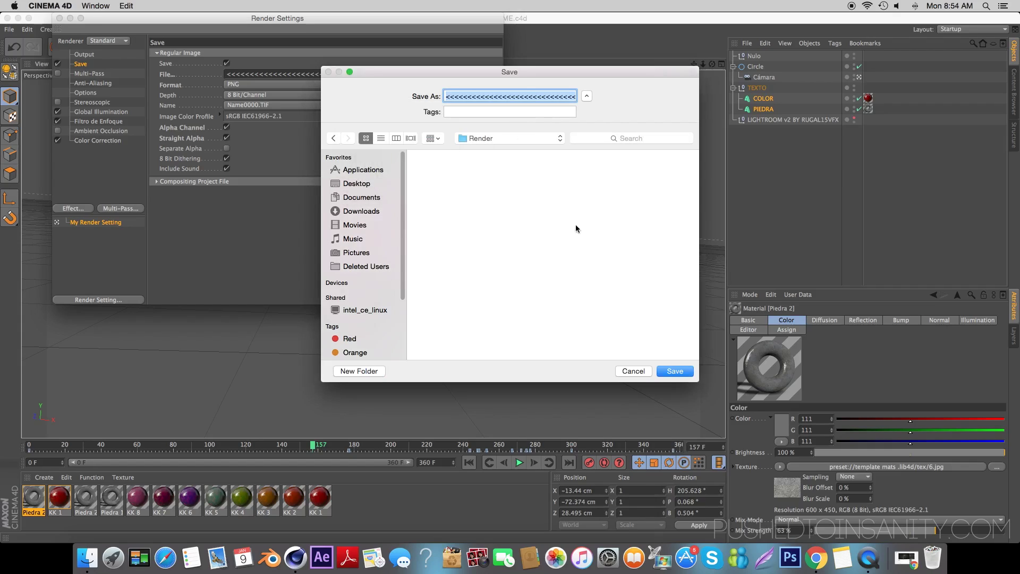
{"action": "type", "text": "Intro"}
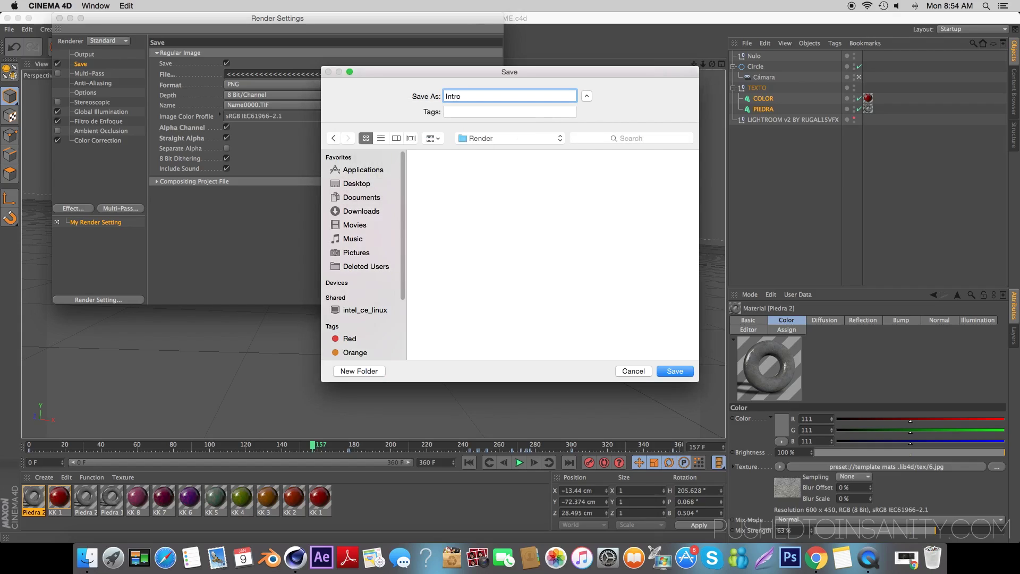
{"action": "left_click", "coordinate": [672, 370]}
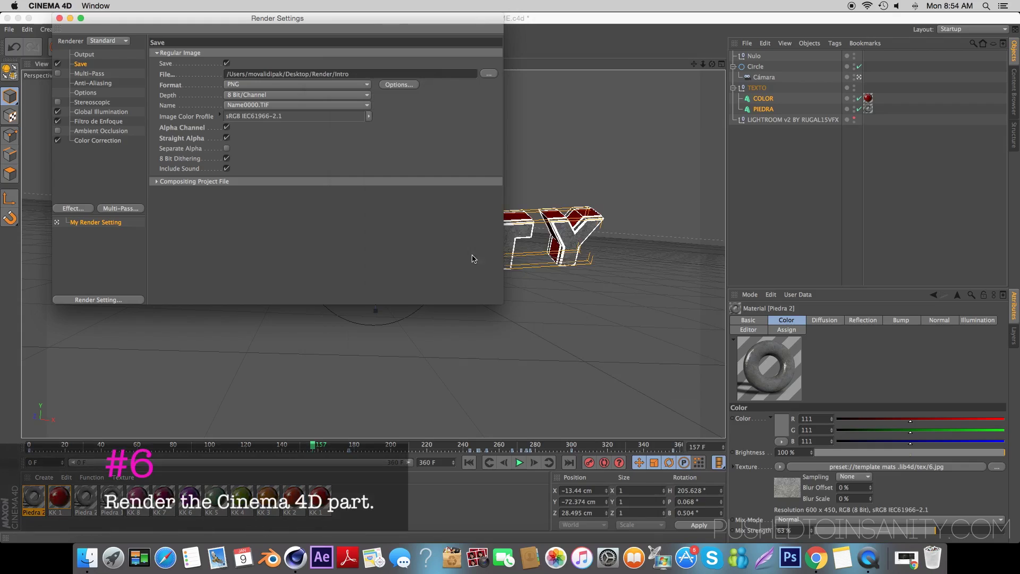
Close Render Settings and render all 361 frames to the Picture Viewer.
{"action": "left_click", "coordinate": [59, 20]}
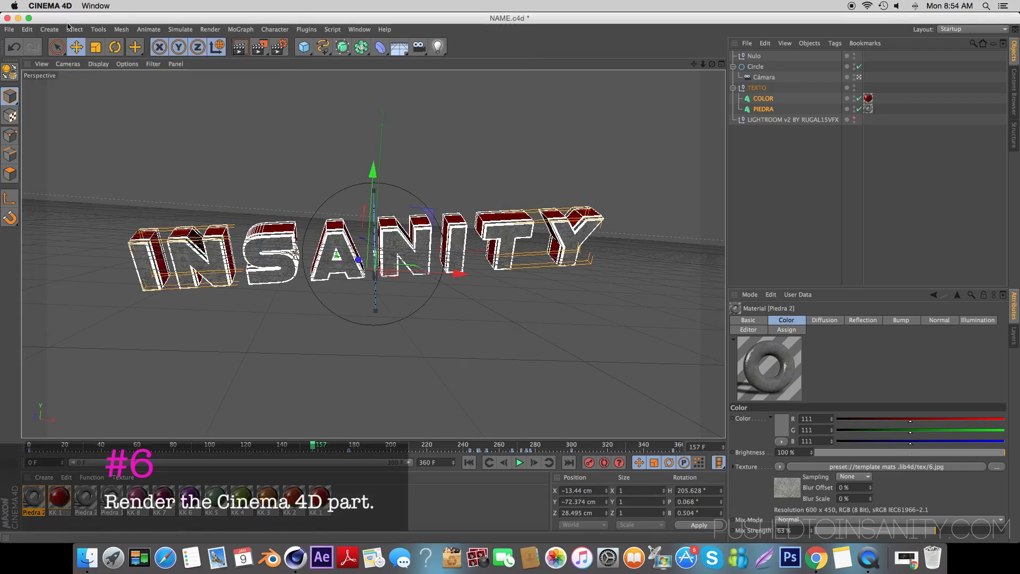
{"action": "left_click", "coordinate": [260, 47]}
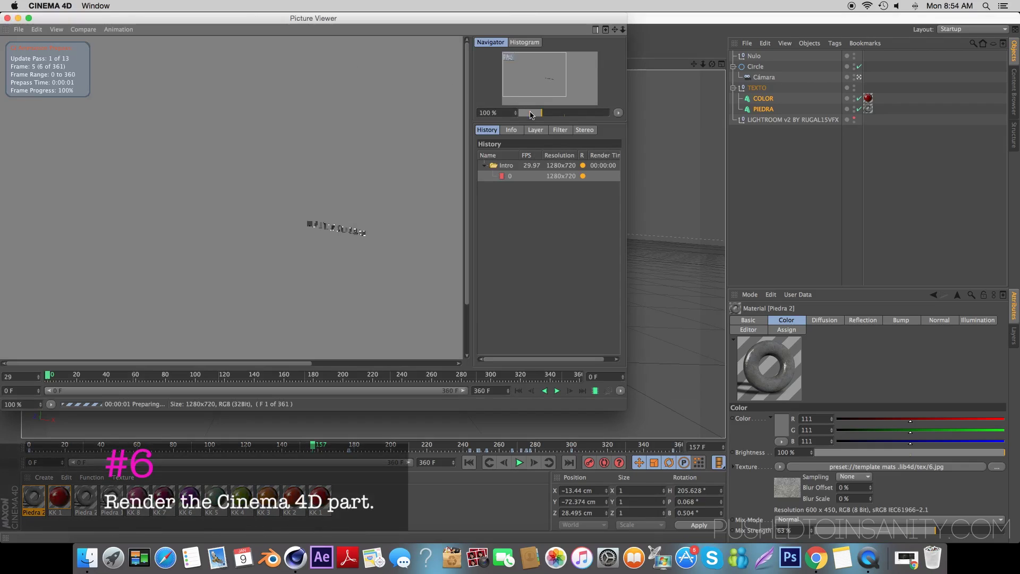
{"action": "left_click_drag", "start_coordinate": [534, 117], "coordinate": [536, 115]}
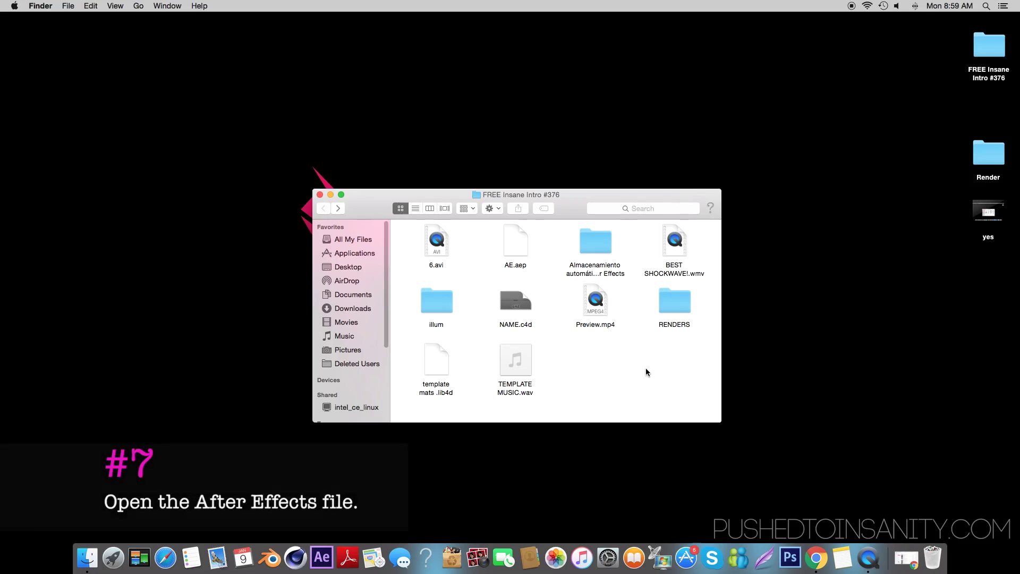
Open AE.aep in After Effects and minimize the FREE Insane Intro #376 folder.
{"action": "double_click", "coordinate": [515, 245]}
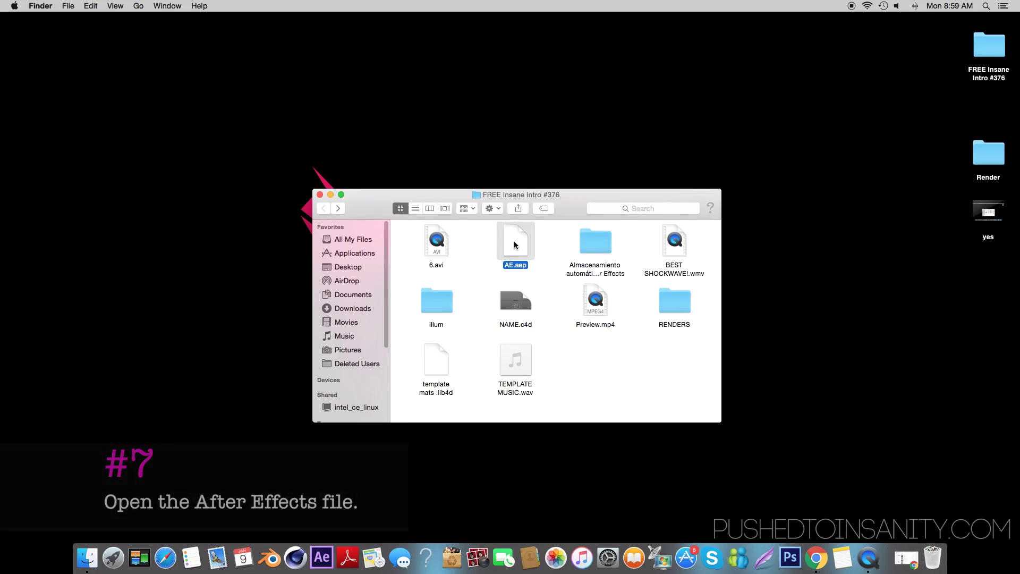
{"action": "left_click", "coordinate": [330, 195]}
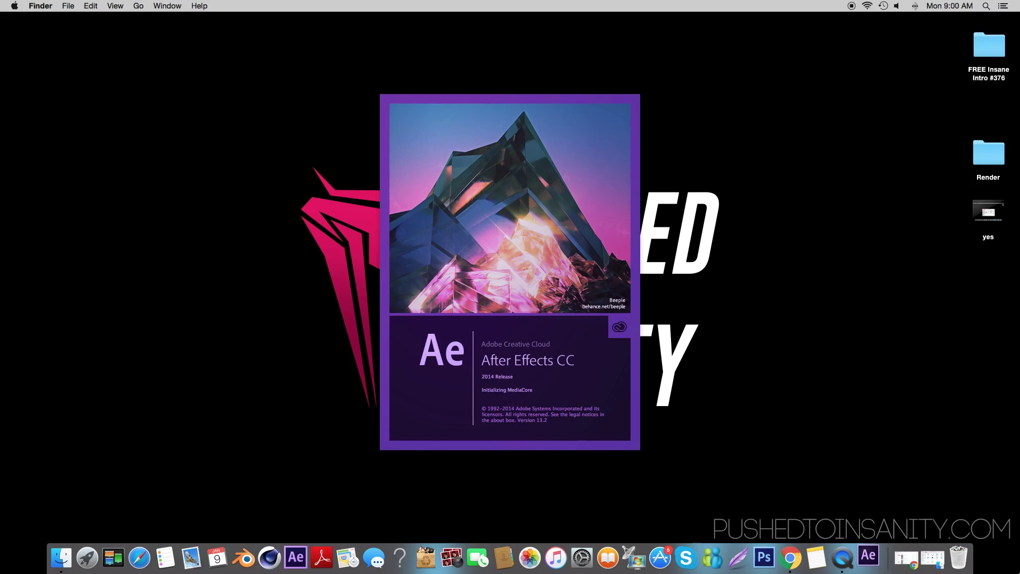
Dismiss the missing-files warning and hide the video of layer 14 (6.avi) in RENDERS.
{"action": "key", "text": "Return"}
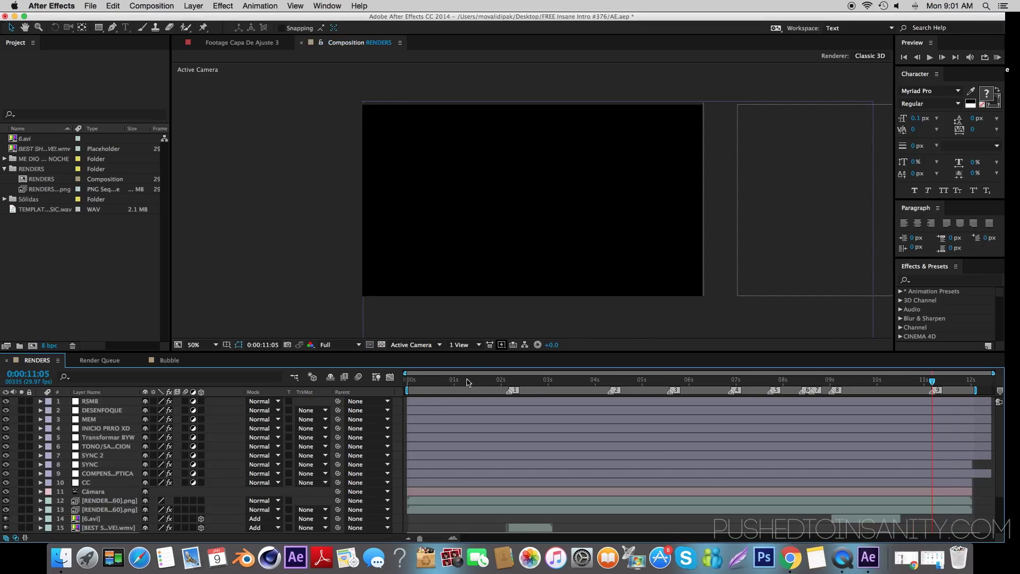
{"action": "left_click", "coordinate": [893, 365]}
{"action": "left_click", "coordinate": [480, 382]}
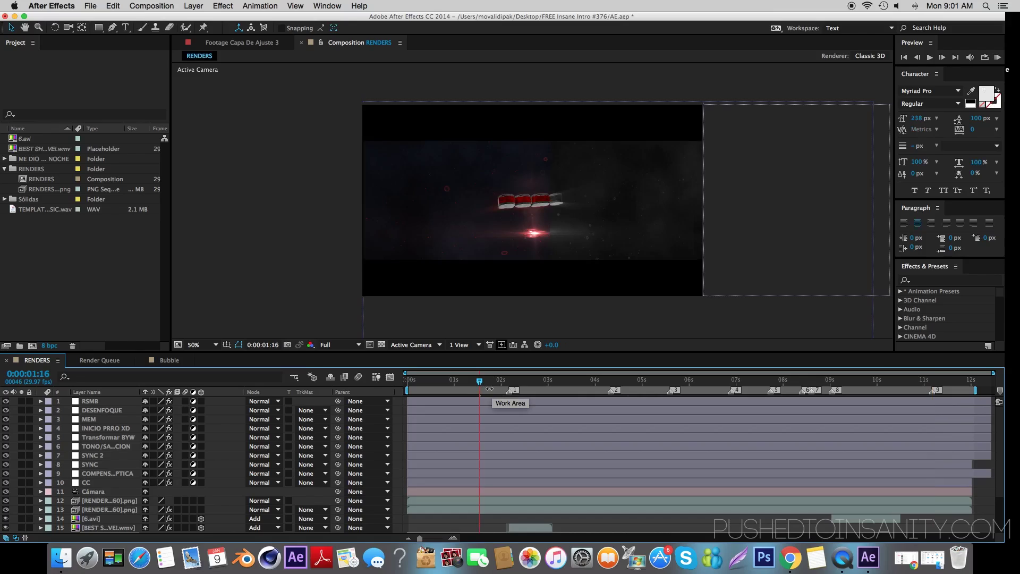
{"action": "scroll", "coordinate": [90, 505], "scroll_direction": "down", "scroll_amount": 3}
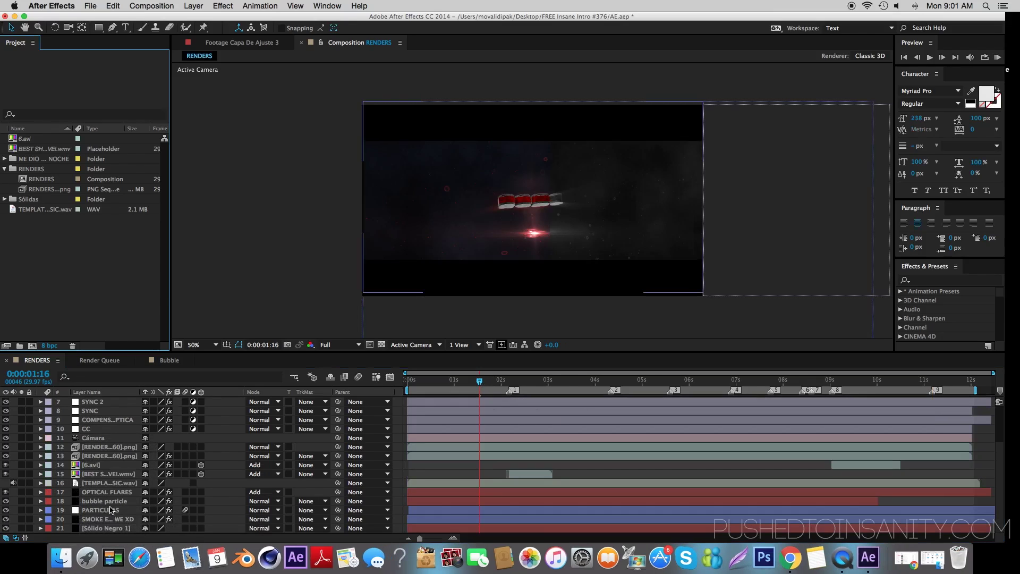
{"action": "left_click", "coordinate": [5, 464]}
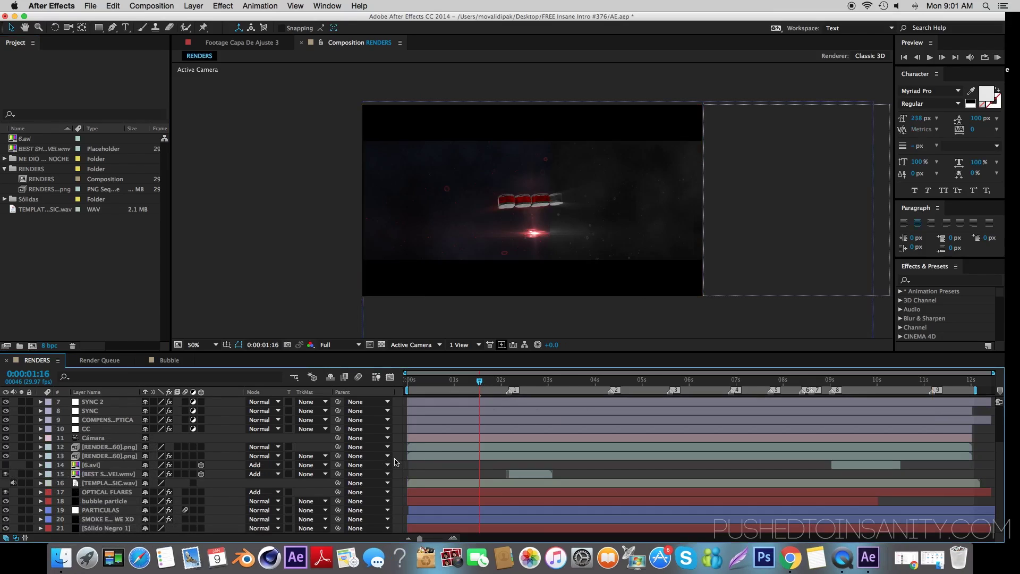
{"action": "left_click", "coordinate": [463, 381]}
Swap the RENDERS footage for the new PNG sequence from RENDERS0000.png in the RENDERS folder.
{"action": "left_click", "coordinate": [35, 179]}
{"action": "right_click", "coordinate": [46, 191]}
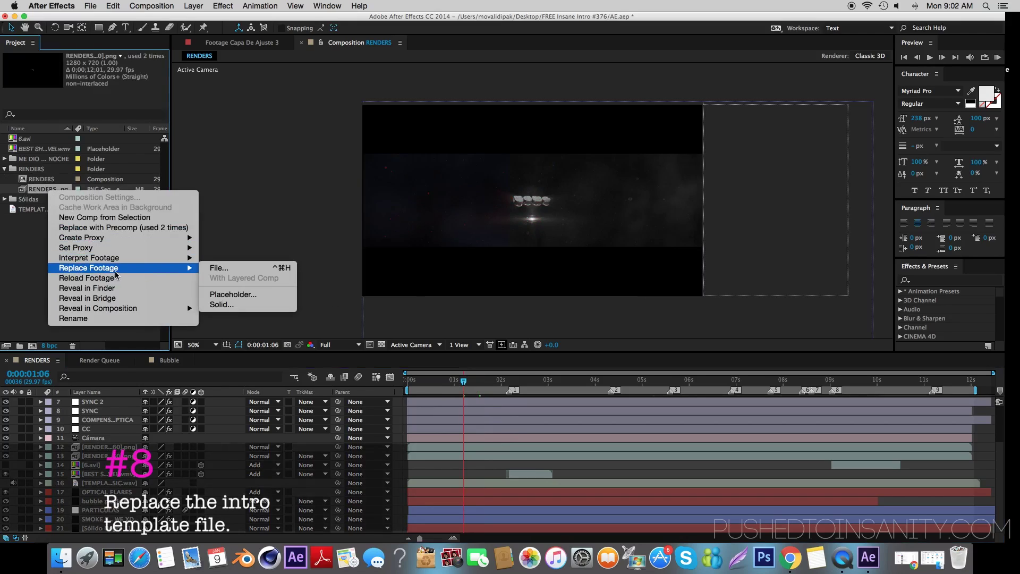
{"action": "left_click", "coordinate": [228, 269]}
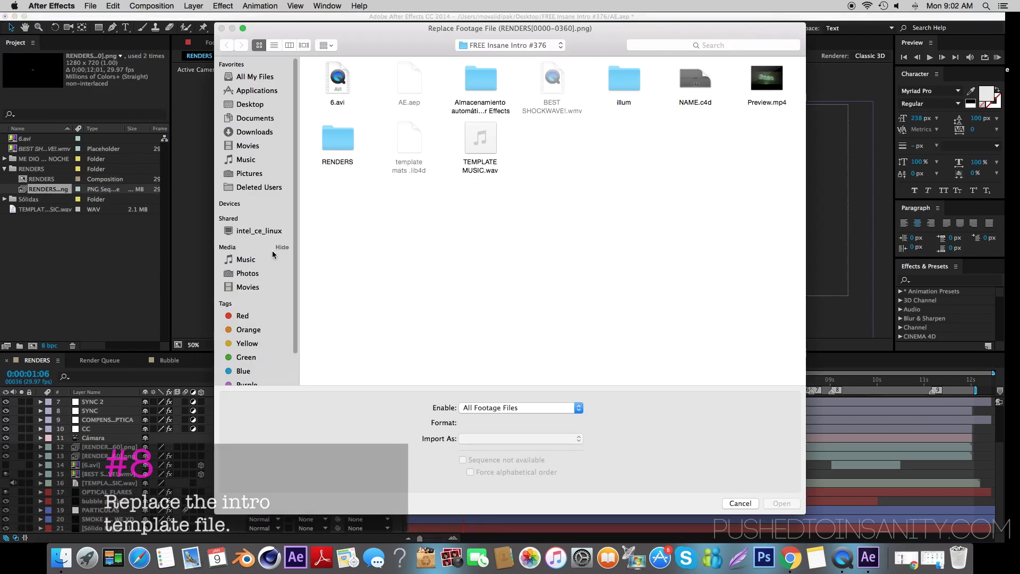
{"action": "double_click", "coordinate": [354, 134]}
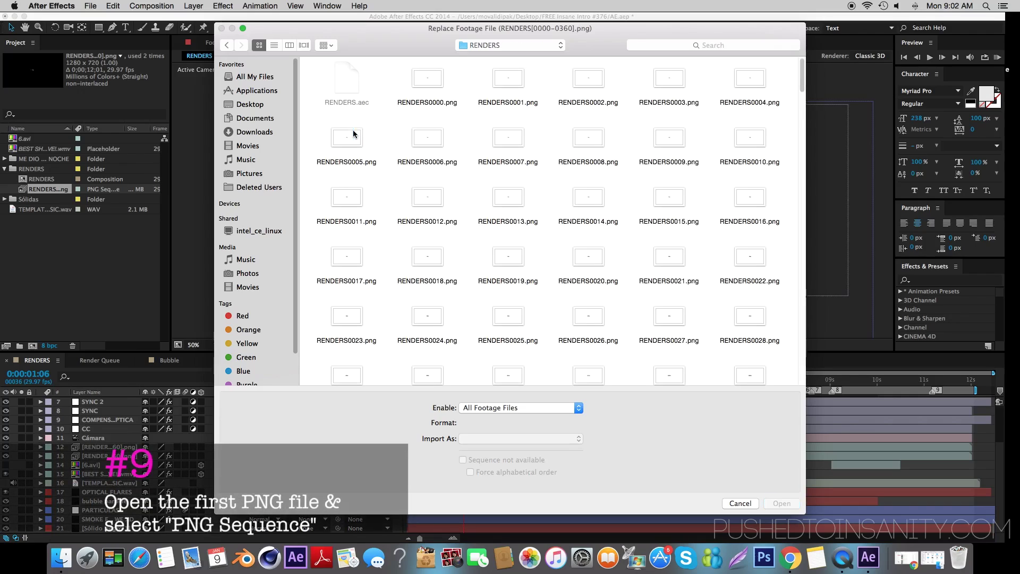
{"action": "left_click", "coordinate": [430, 84]}
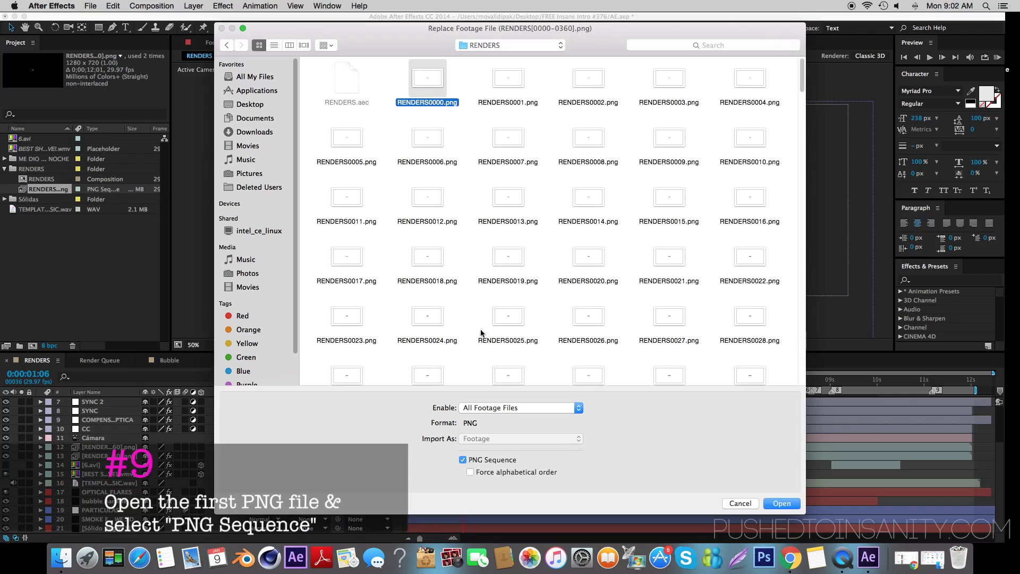
{"action": "left_click", "coordinate": [488, 461]}
{"action": "left_click", "coordinate": [489, 462]}
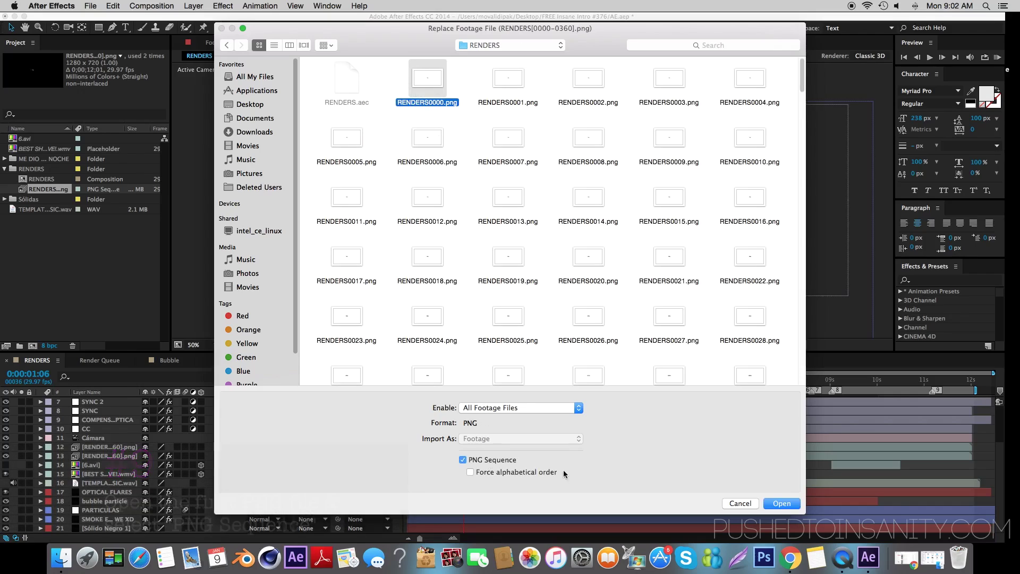
{"action": "left_click", "coordinate": [781, 503]}
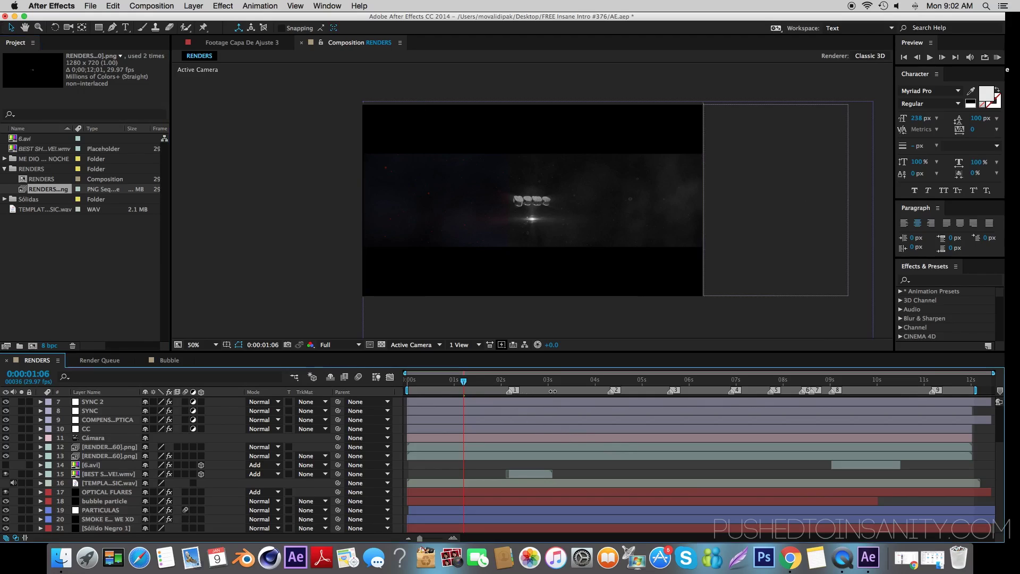
{"action": "left_click", "coordinate": [534, 381]}
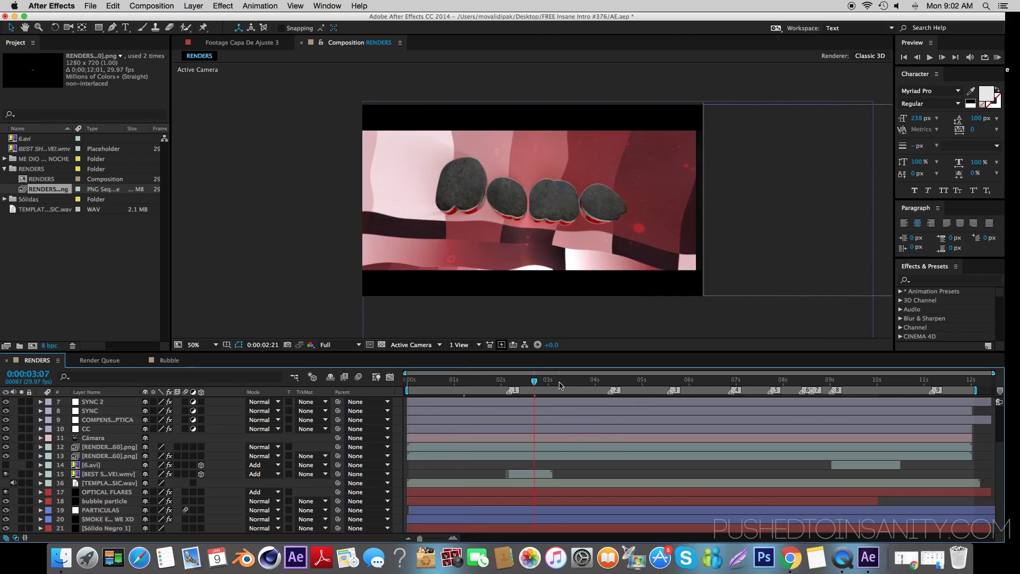
{"action": "left_click_drag", "start_coordinate": [534, 381], "coordinate": [559, 382]}
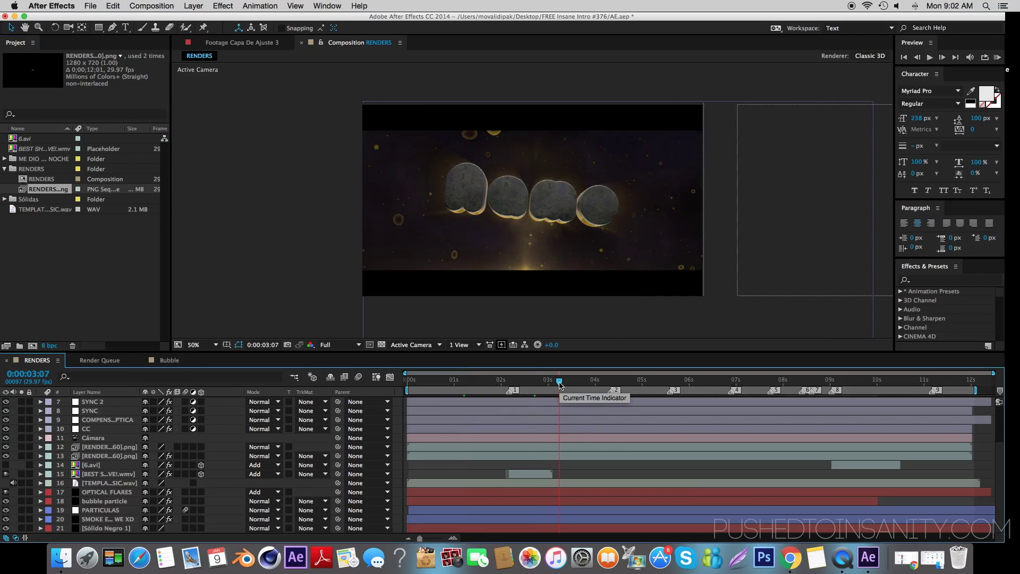
{"action": "left_click", "coordinate": [604, 383]}
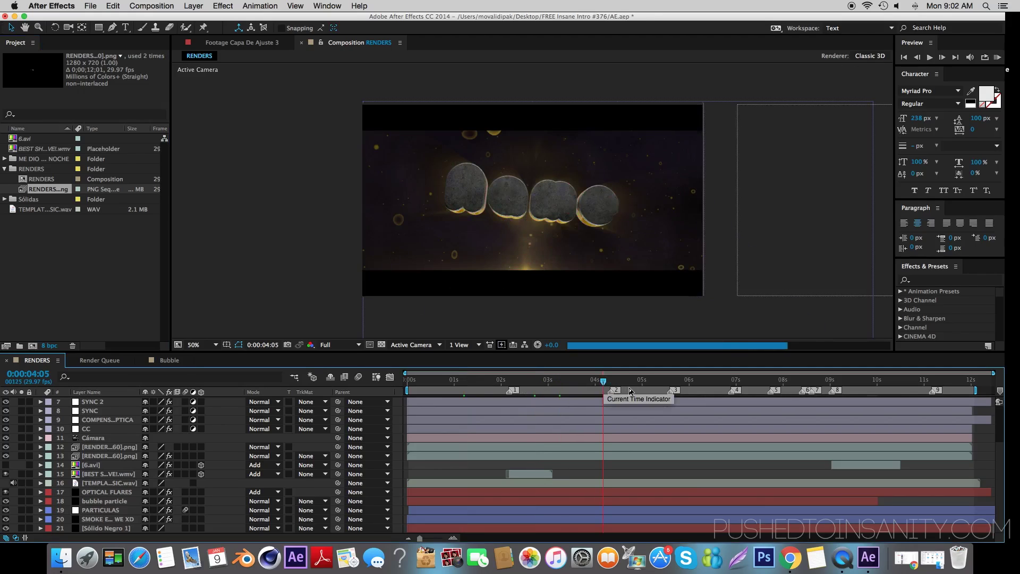
{"action": "left_click", "coordinate": [689, 382]}
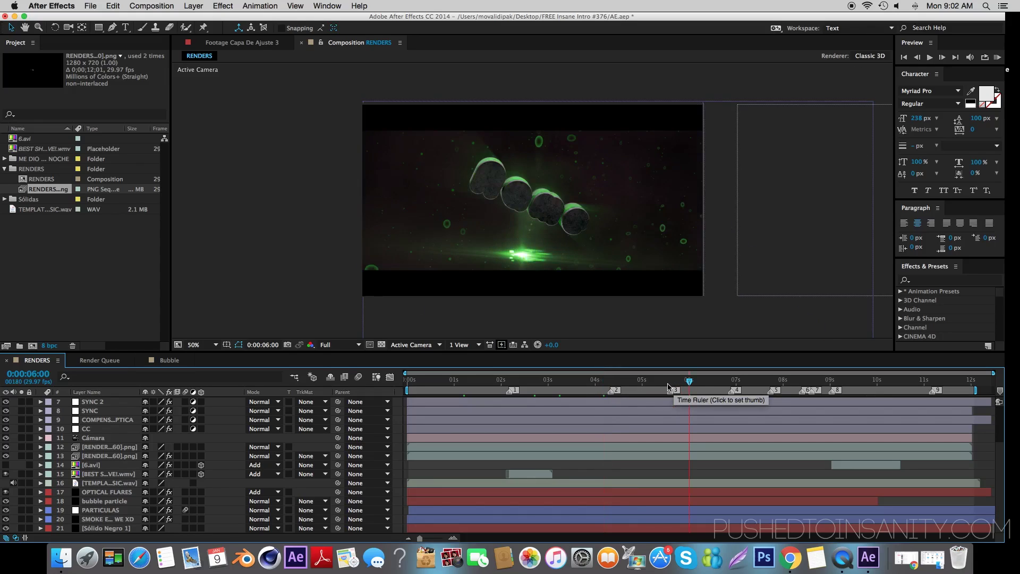
{"action": "left_click", "coordinate": [97, 467]}
Delete the 6.avi layer, queue the RENDERS composition, and render it despite the missing-footage alert.
{"action": "key", "text": "Delete"}
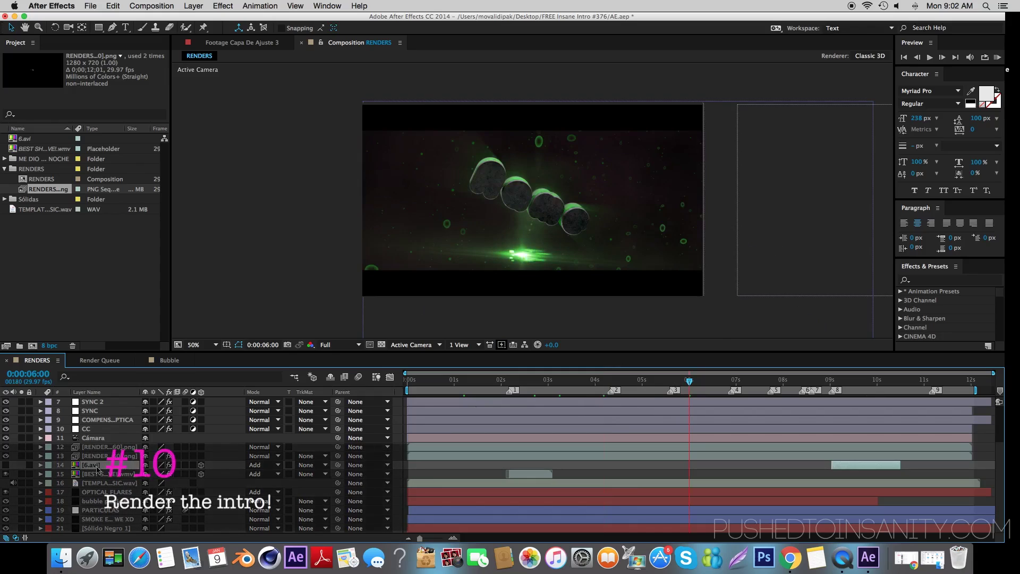
{"action": "left_click", "coordinate": [151, 6]}
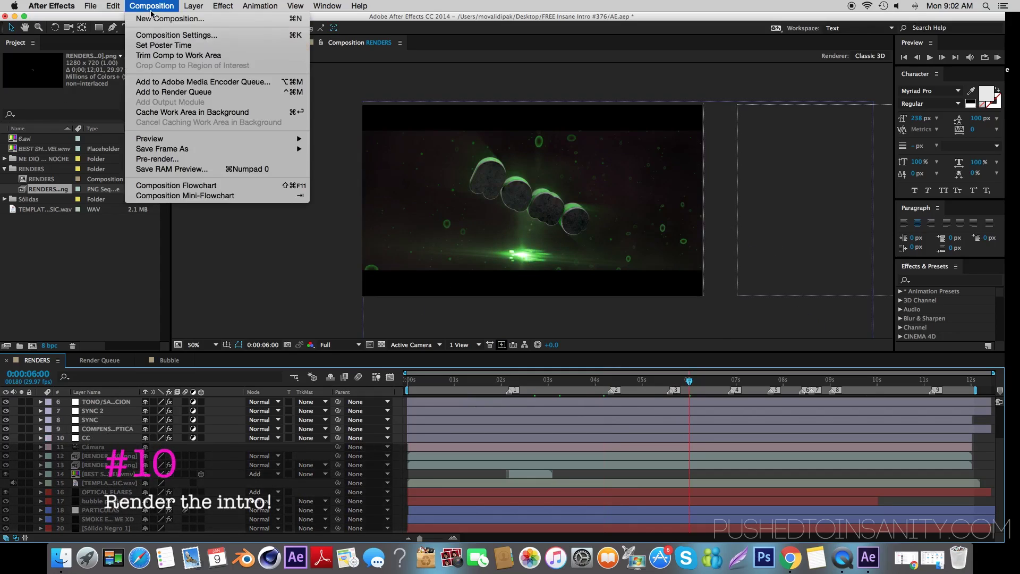
{"action": "left_click", "coordinate": [187, 100]}
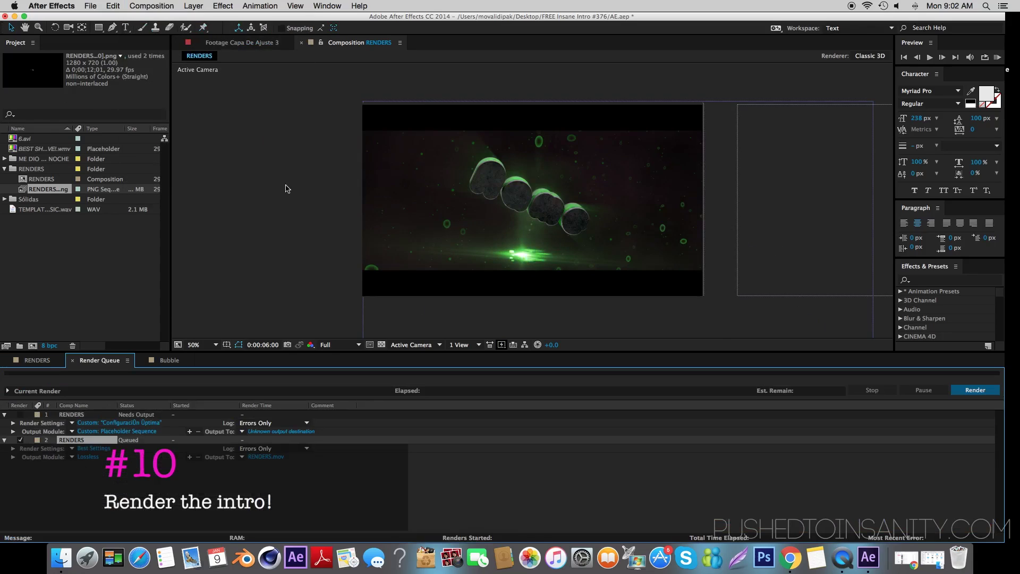
{"action": "left_click", "coordinate": [966, 390]}
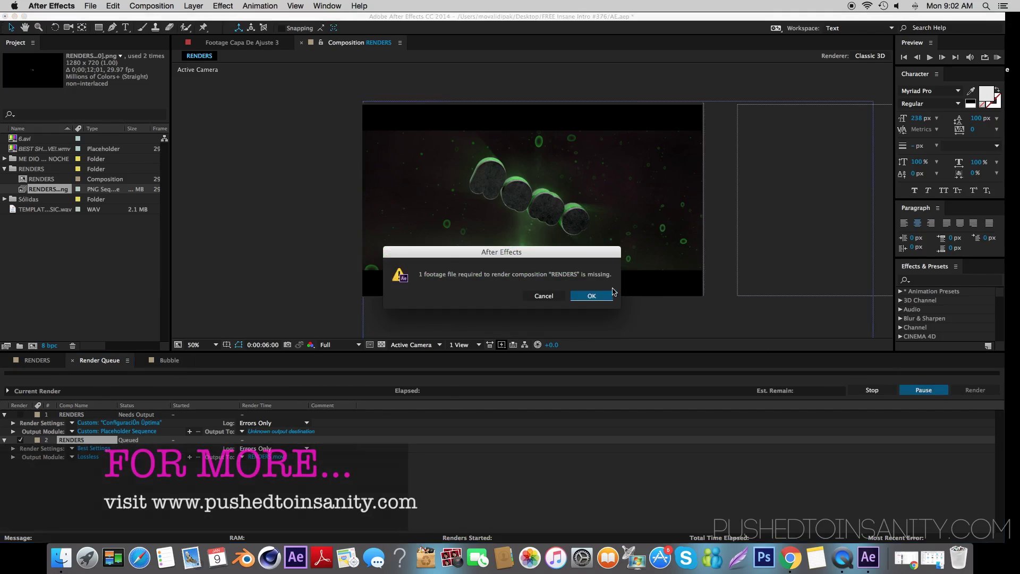
{"action": "left_click", "coordinate": [594, 299]}
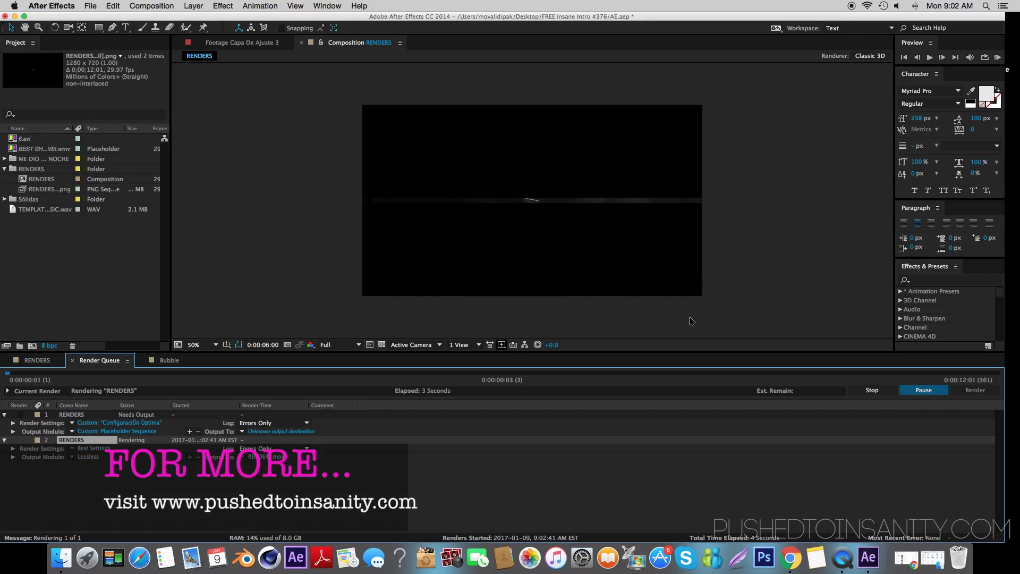